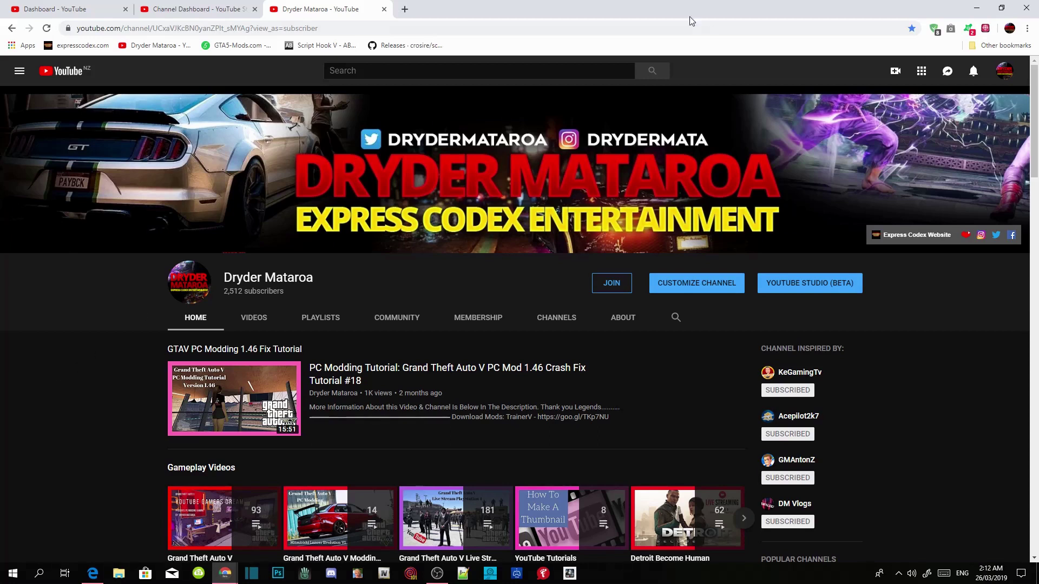
Open and close a new Chrome tab, then minimize the browser to reveal the desktop.
left_click(404, 10)
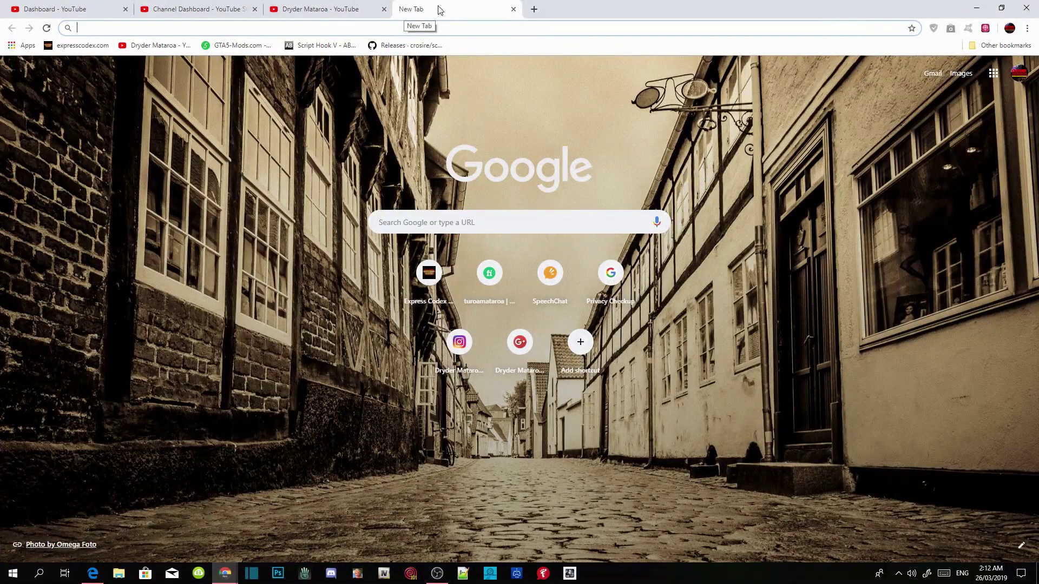
left_click(513, 10)
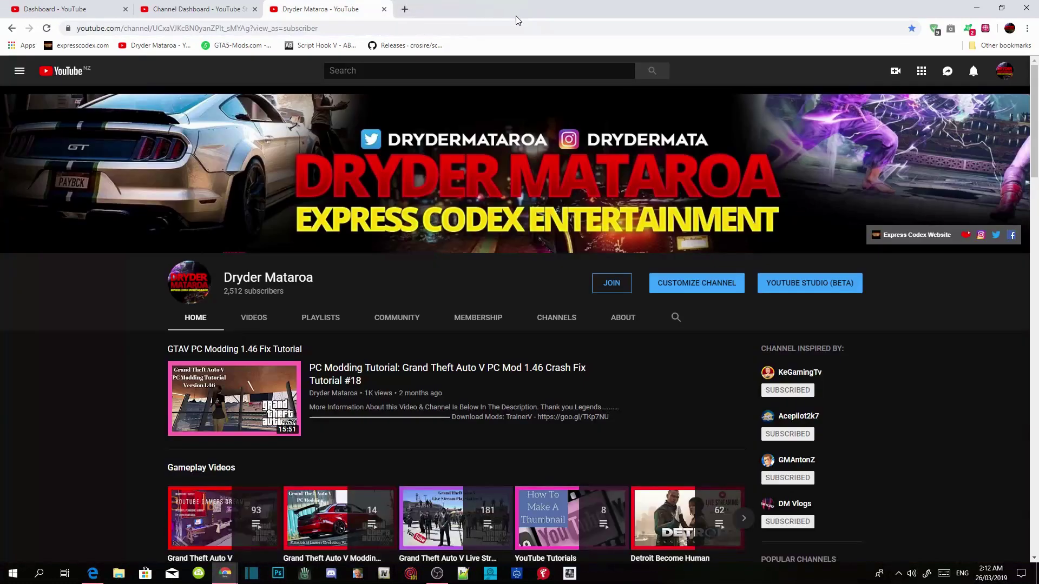
left_click(983, 10)
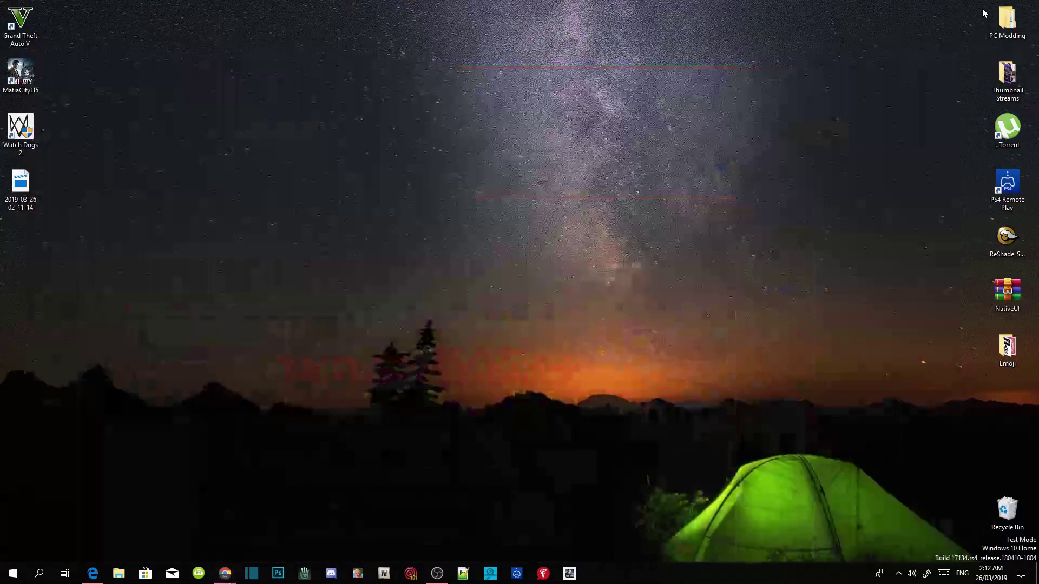
Open the desktop Emoji folder and preview Untitled-2 in Photos, then close Photos.
double_click(1005, 348)
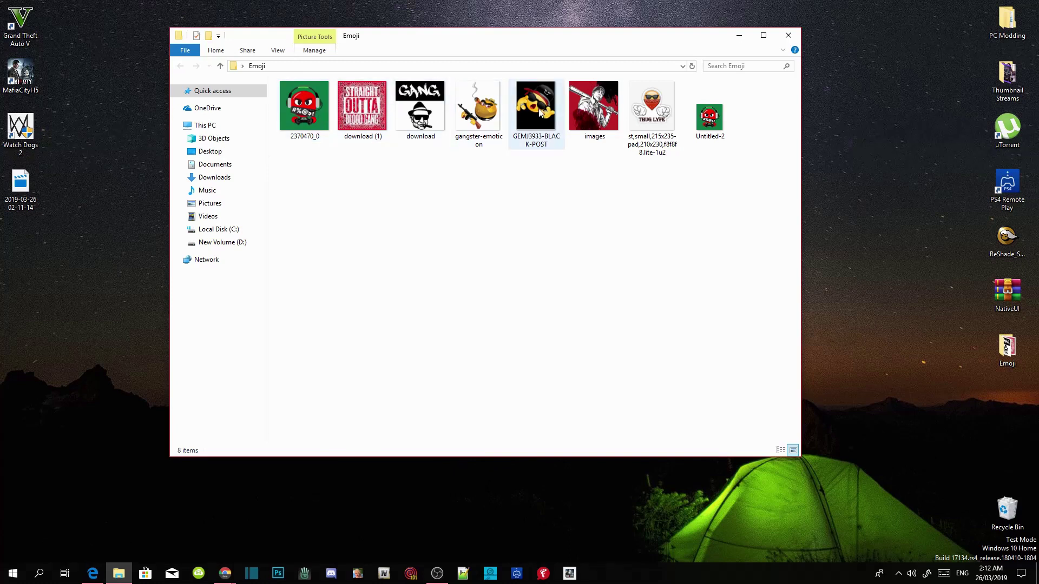
double_click(710, 128)
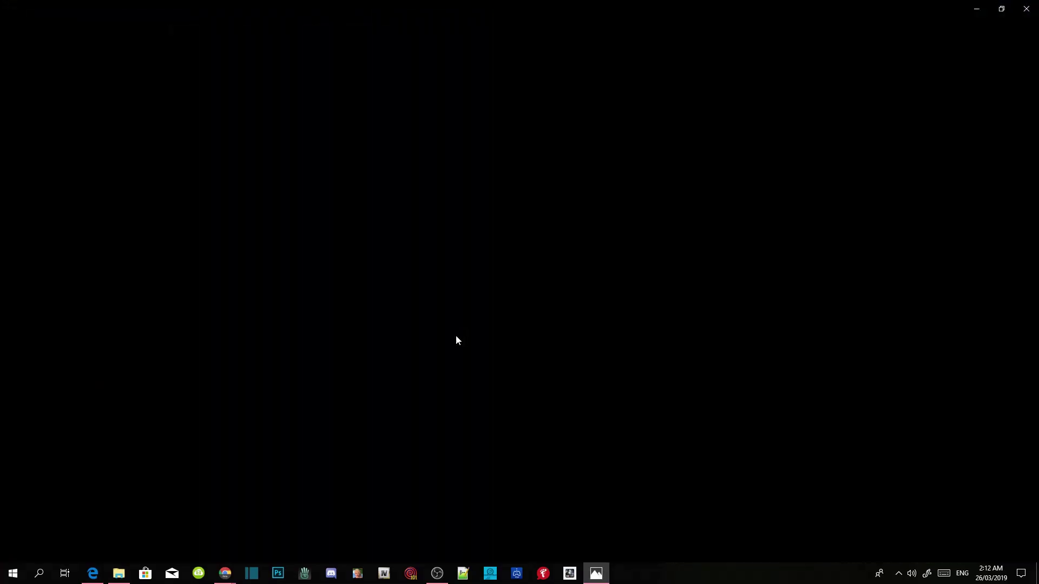
left_click(1026, 8)
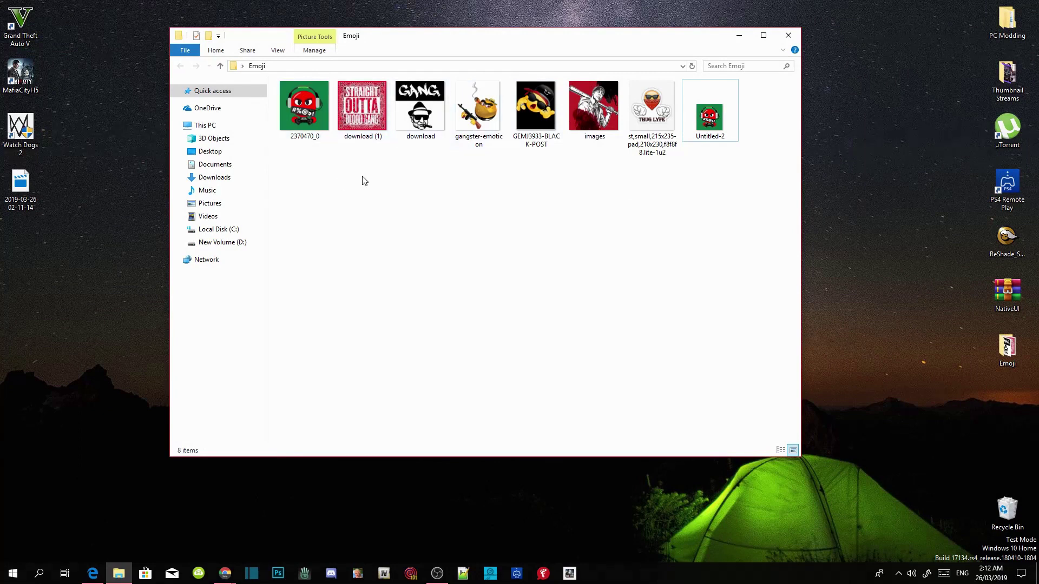
Ctrl-select several thumbnails in the Emoji folder, then clear the selection.
left_click(543, 93)
left_click(587, 103, "ctrl")
left_click(694, 124, "ctrl")
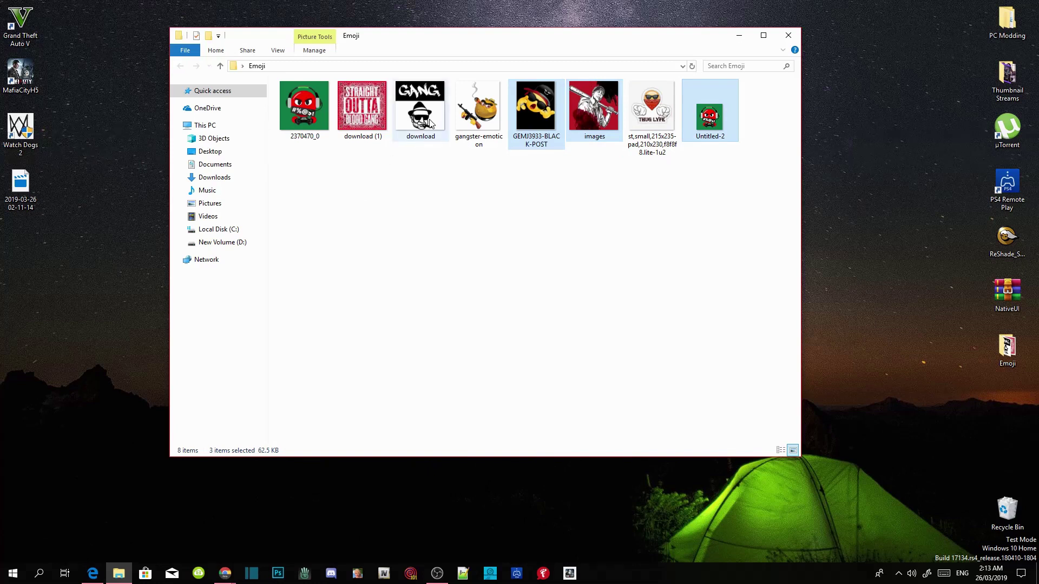
left_click(377, 126, "ctrl")
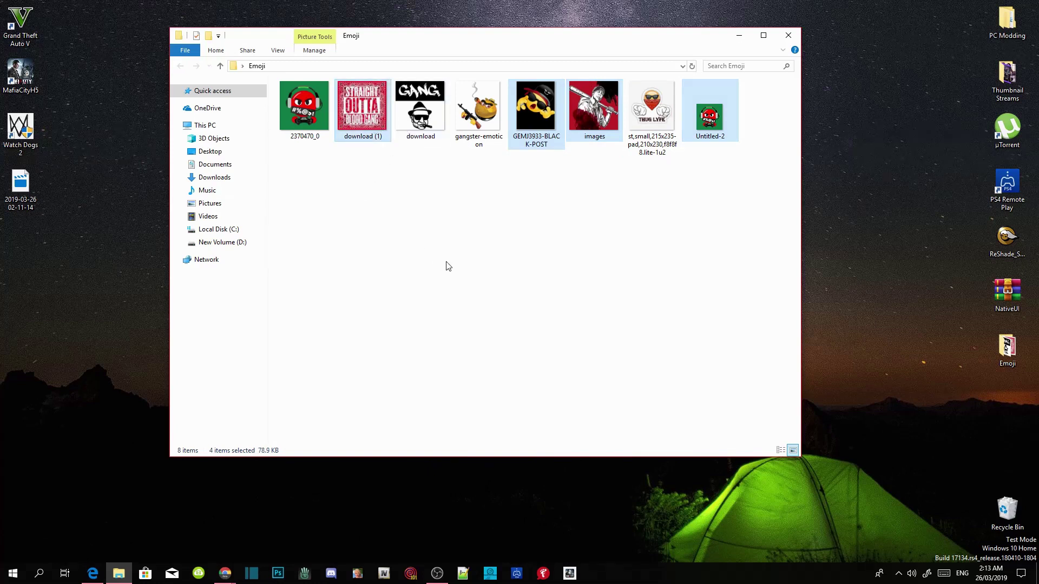
left_click(448, 265)
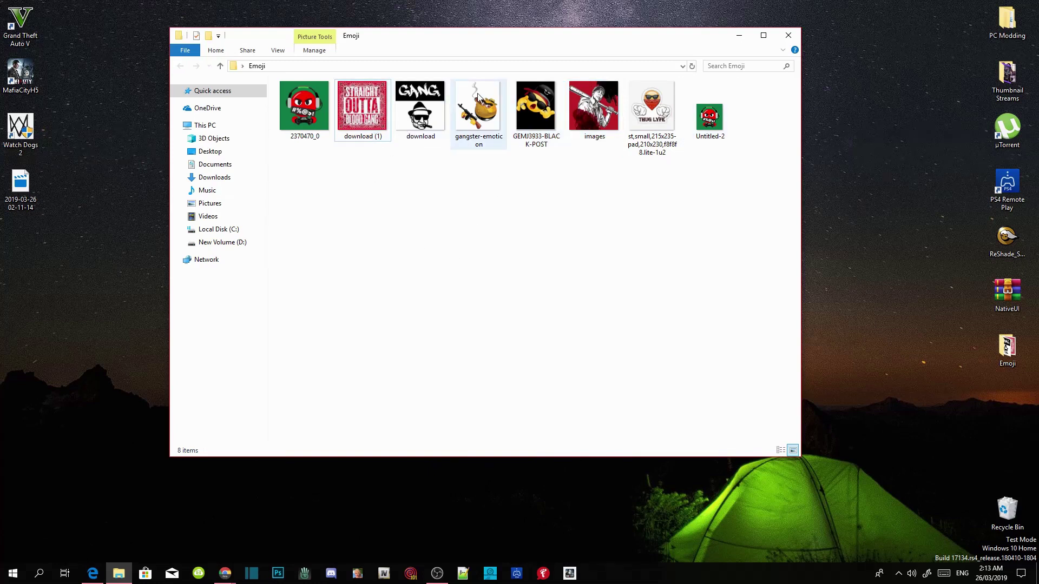
Preview gangster-emoticon.png in Photos, close it, and minimize the Emoji folder window.
double_click(479, 122)
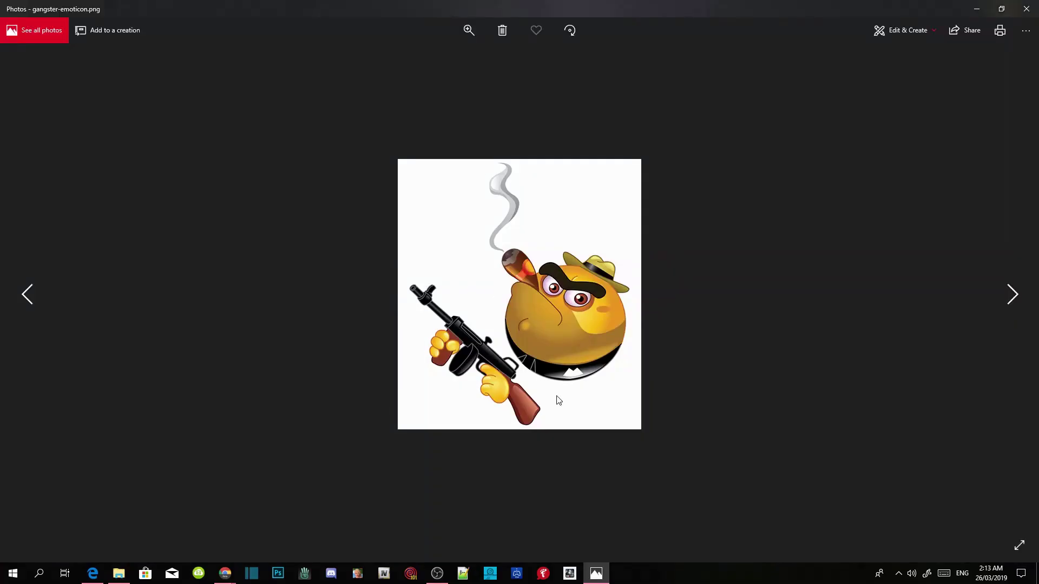
left_click(1034, 11)
left_click(649, 259)
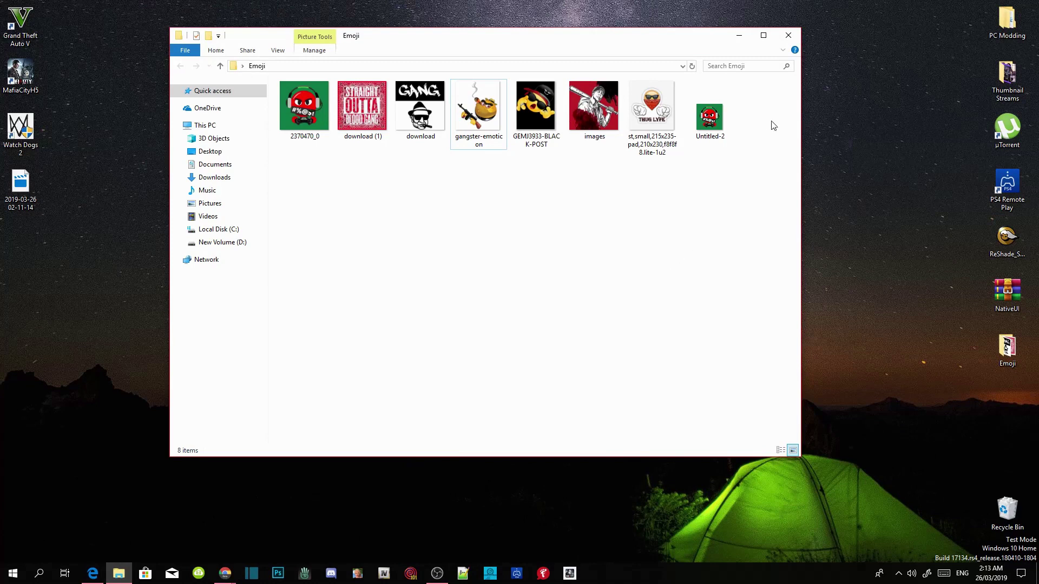
left_click(739, 36)
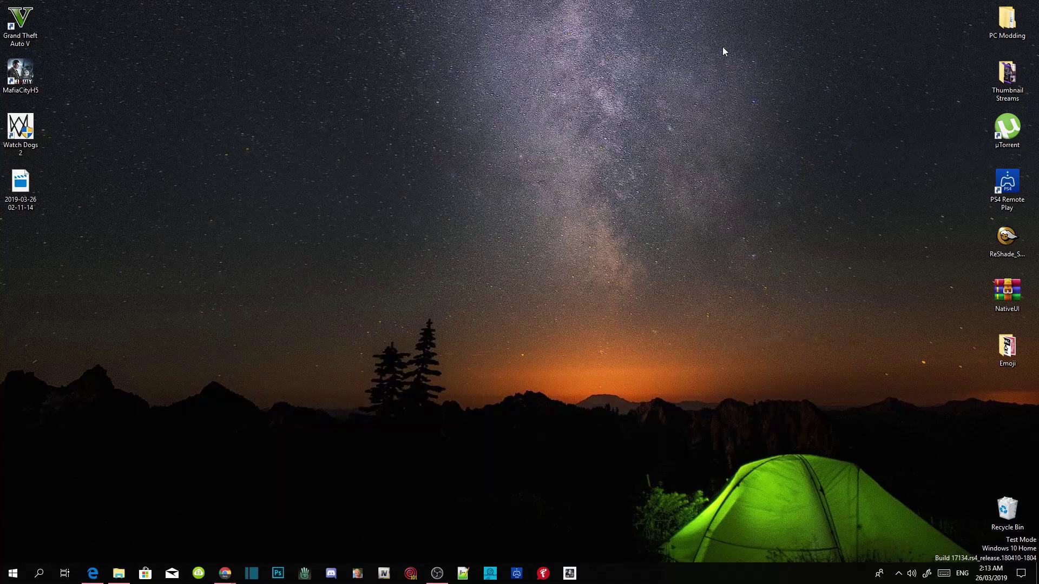
Restore Photoshop and create Untitled-1, a 48×48 pixel document with transparent background.
left_click(278, 573)
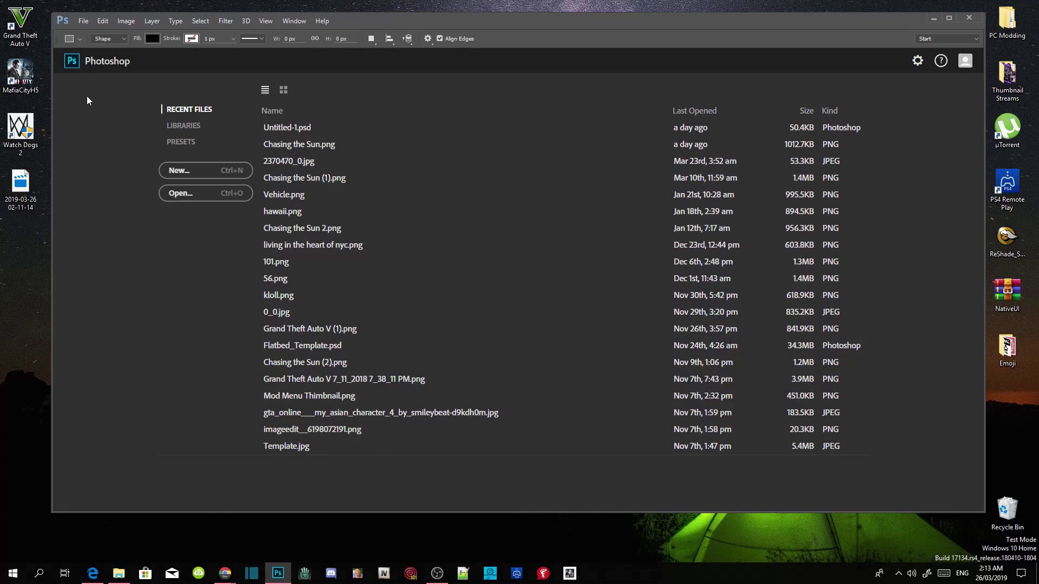
left_click(83, 22)
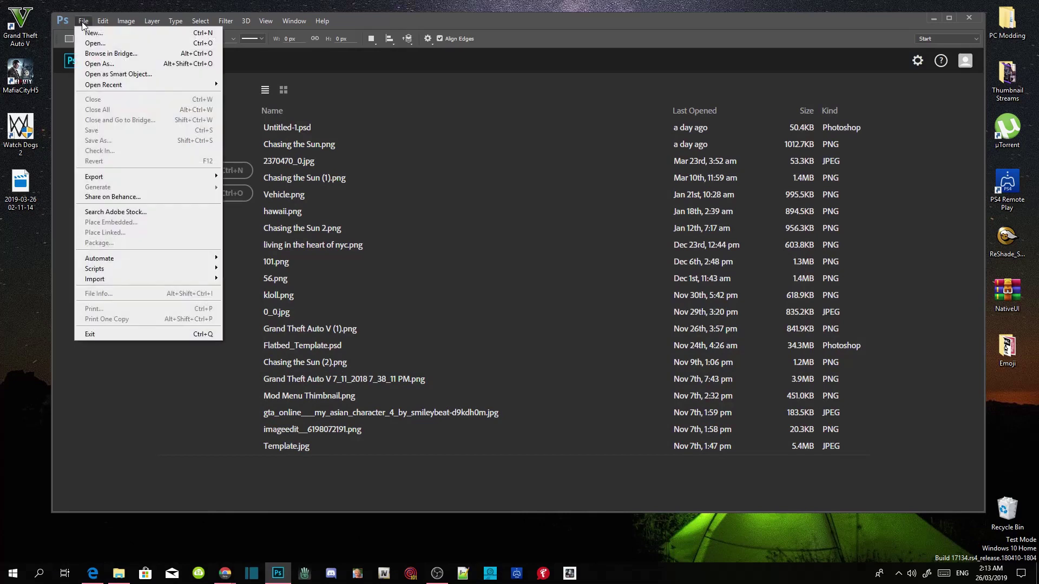
left_click(87, 34)
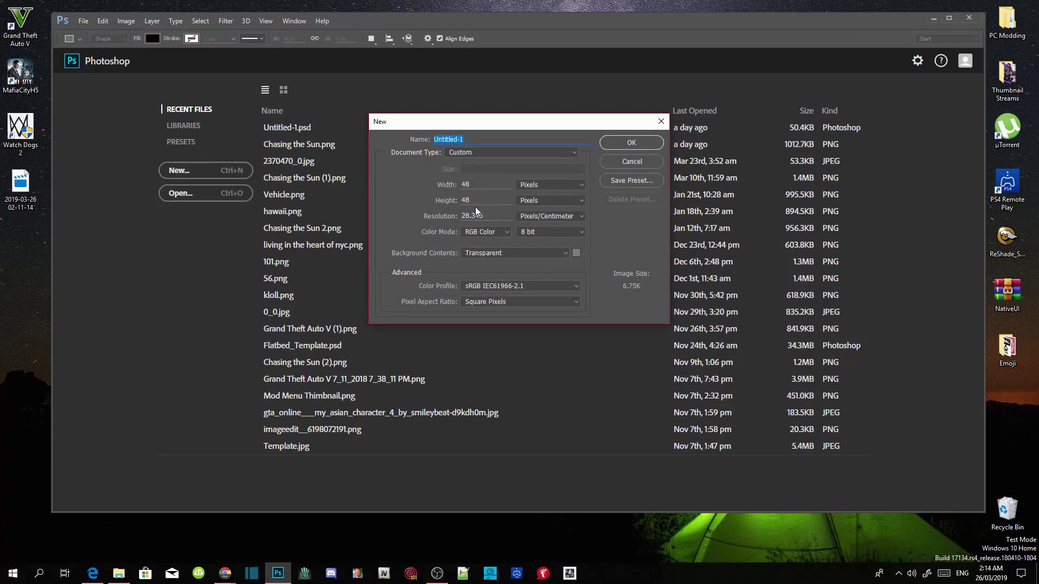
left_click(576, 187)
left_click(576, 189)
left_click(621, 140)
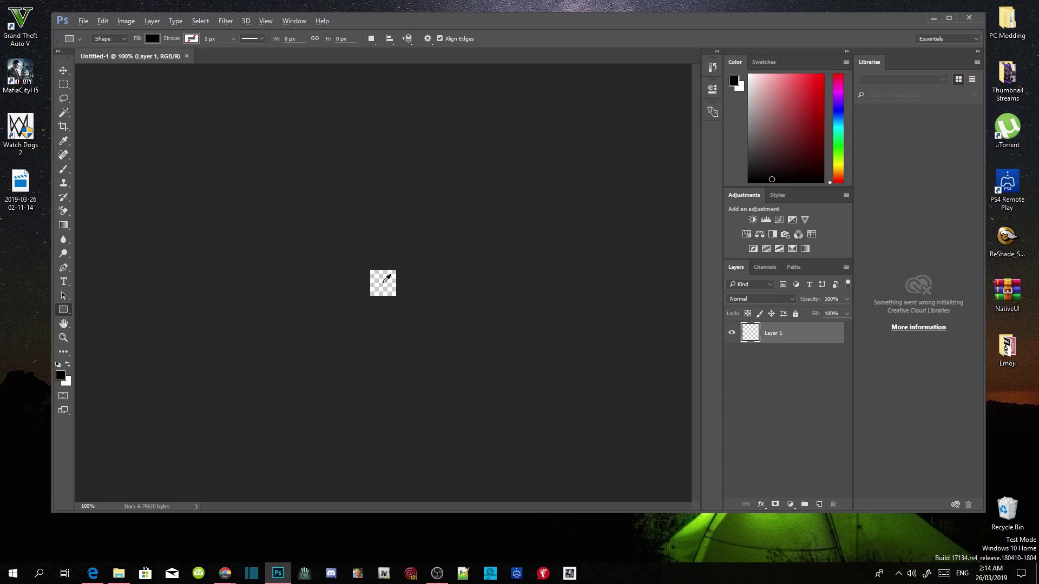
Zoom the blank canvas to about 1270% and restore the Emoji folder window.
scroll(387, 278, "up", 5)
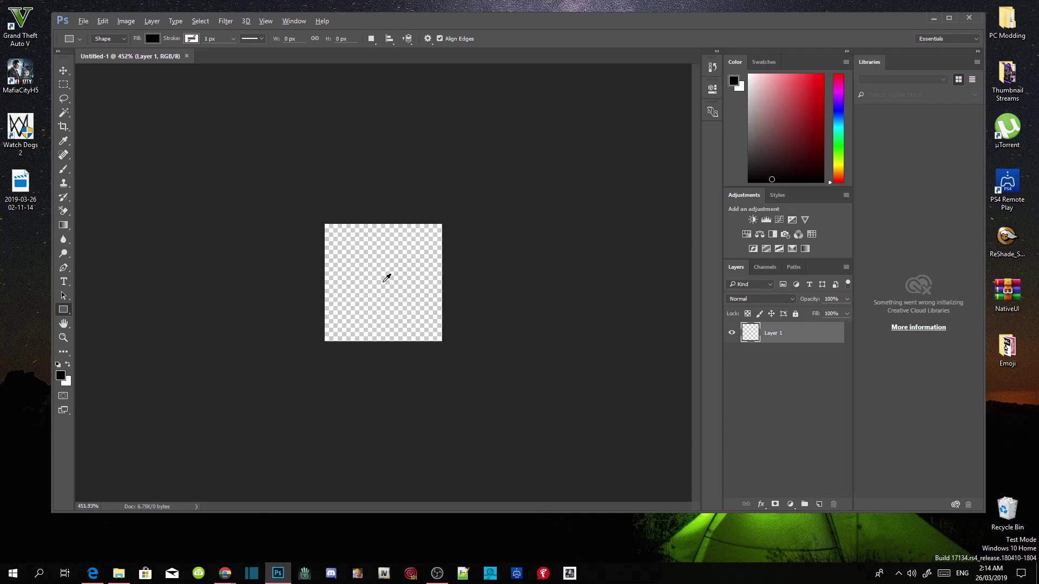
scroll(386, 278, "up", 5)
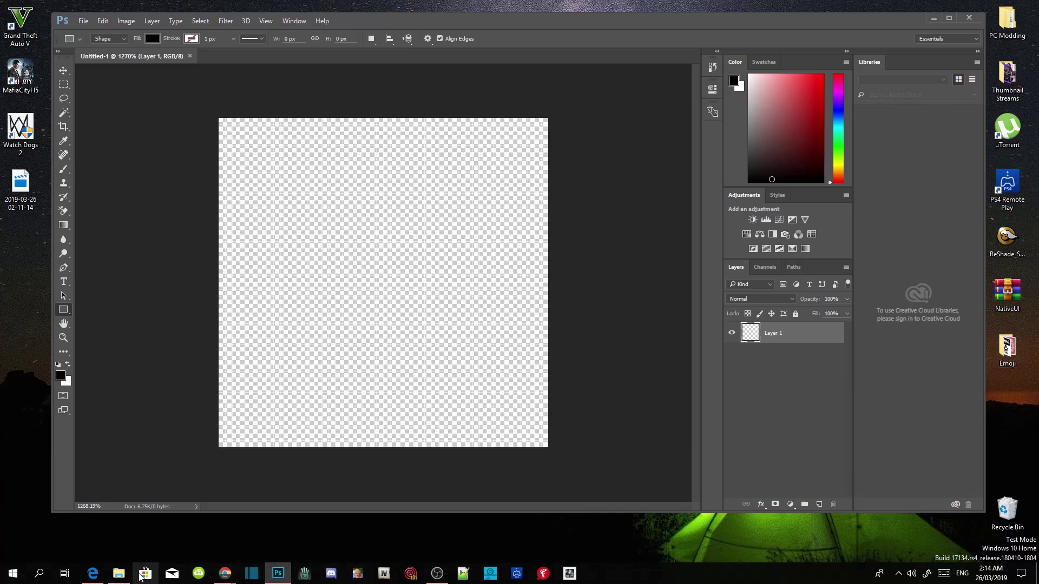
left_click(119, 573)
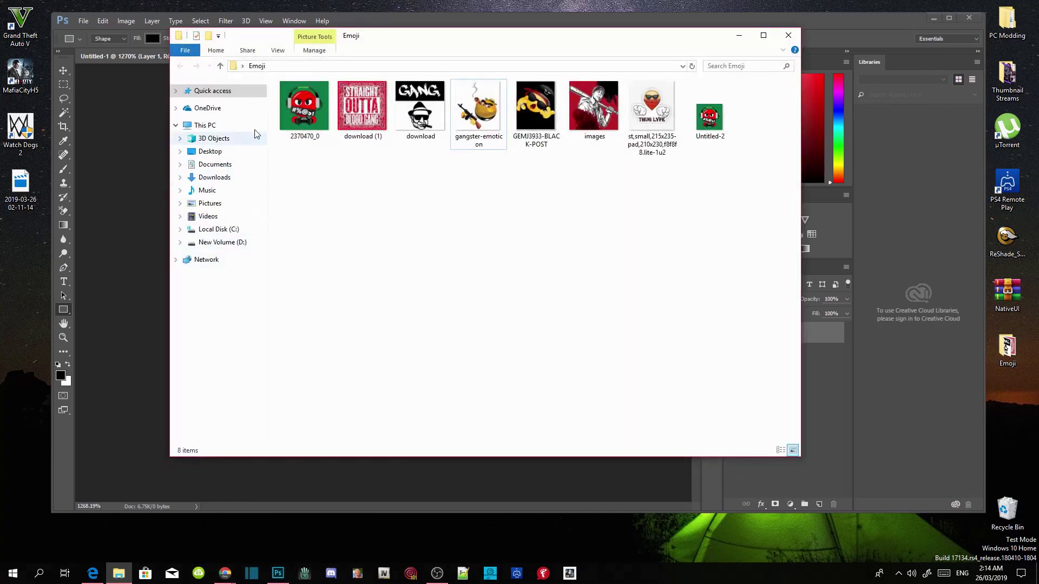
Place gangster-emoticon.png on the canvas, stretch it to both side edges, and commit.
left_click_drag(274, 41, 306, 360)
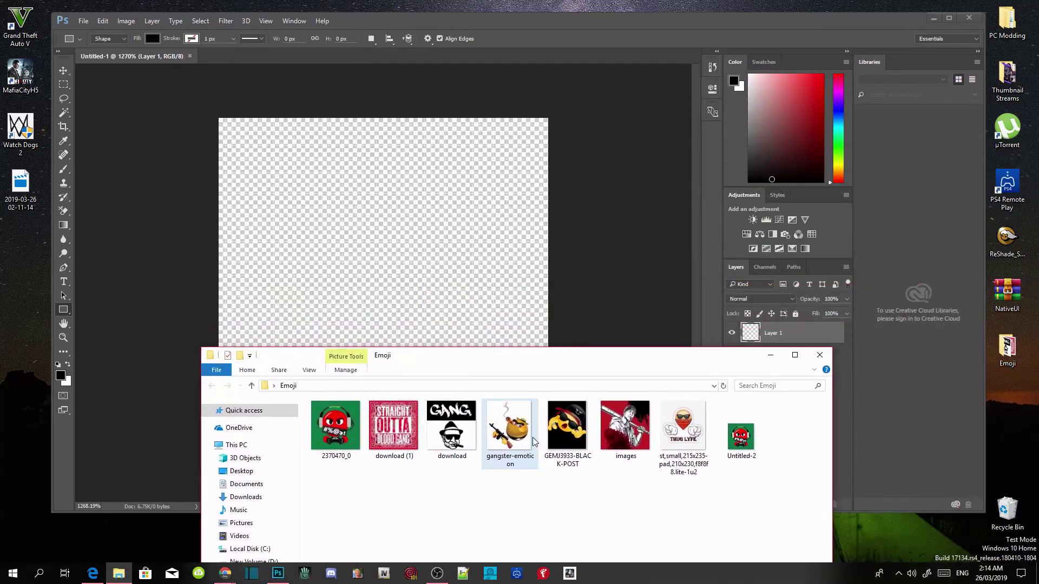
left_click_drag(508, 434, 395, 227)
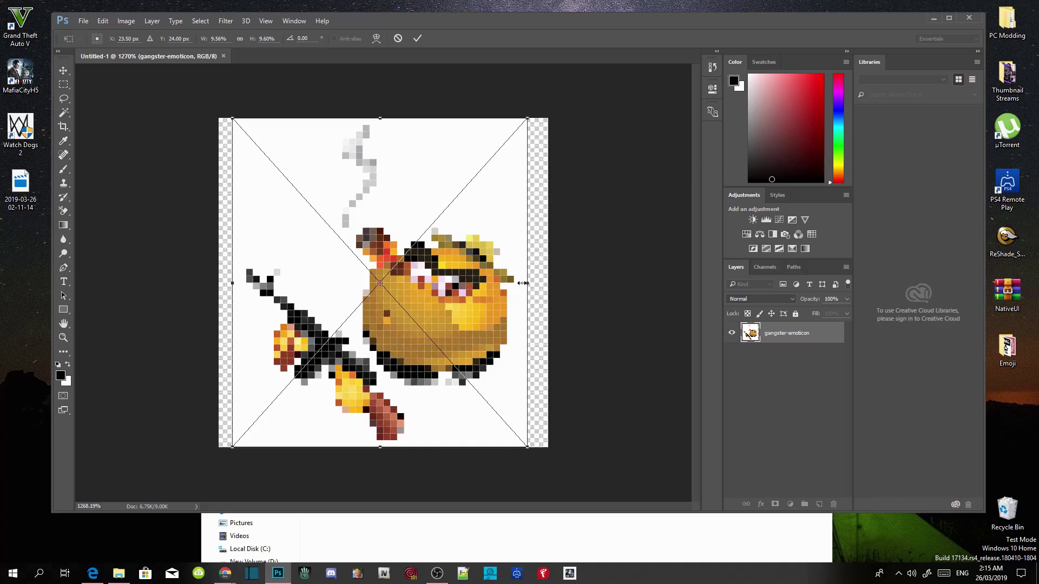
left_click_drag(528, 282, 552, 286)
left_click_drag(232, 284, 216, 288)
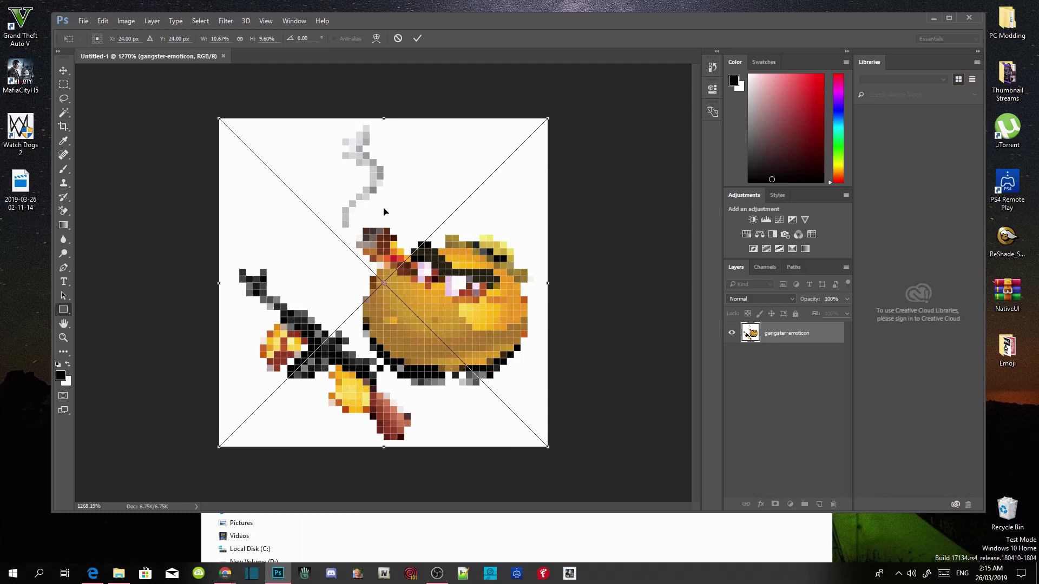
key("Return")
key("u")
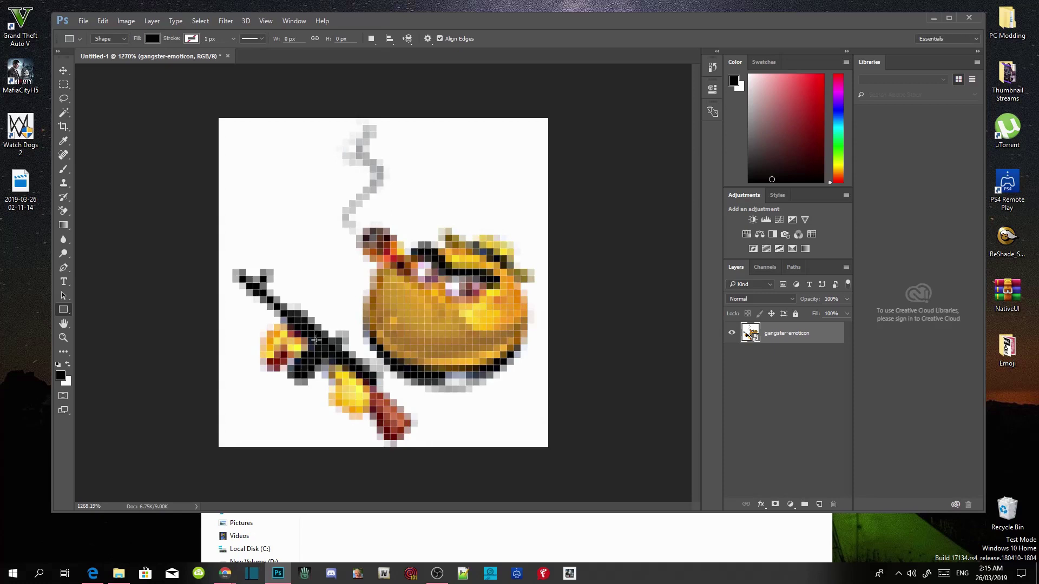
left_click(85, 20)
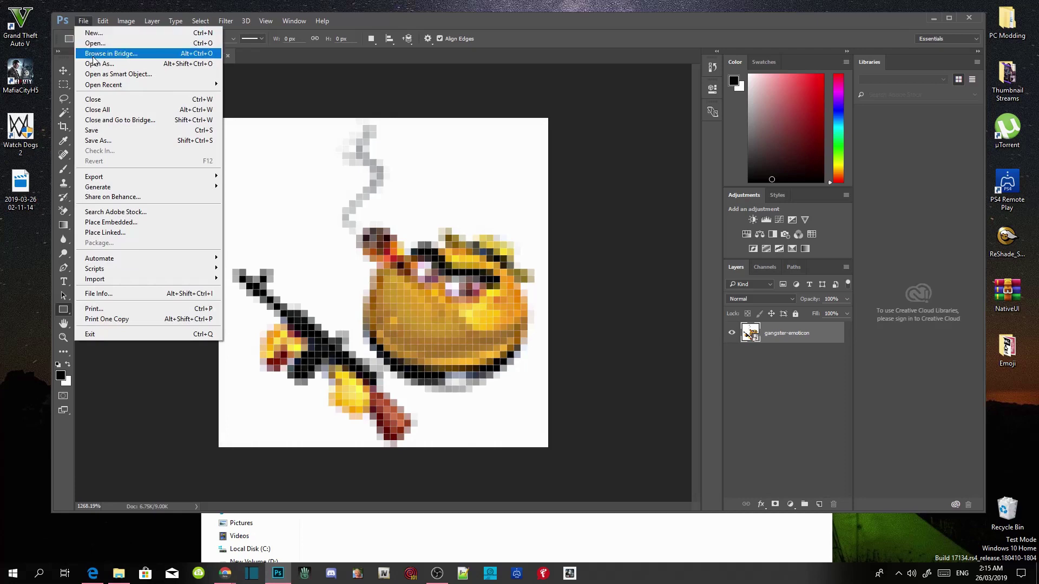
Save the image as Smoker.png in PNG format, then quit Photoshop without saving Untitled-1.
left_click(109, 142)
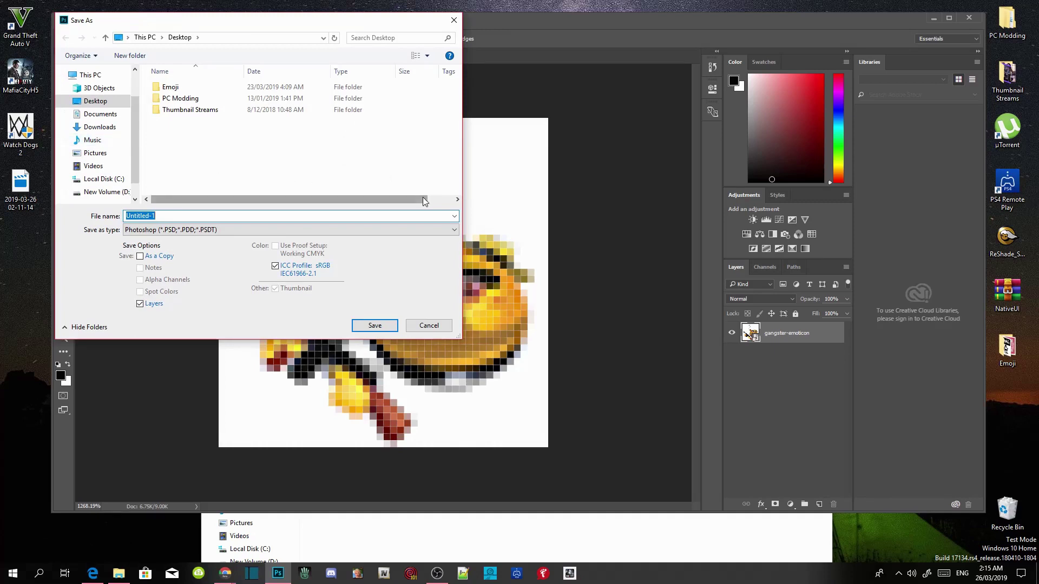
type("Smoker")
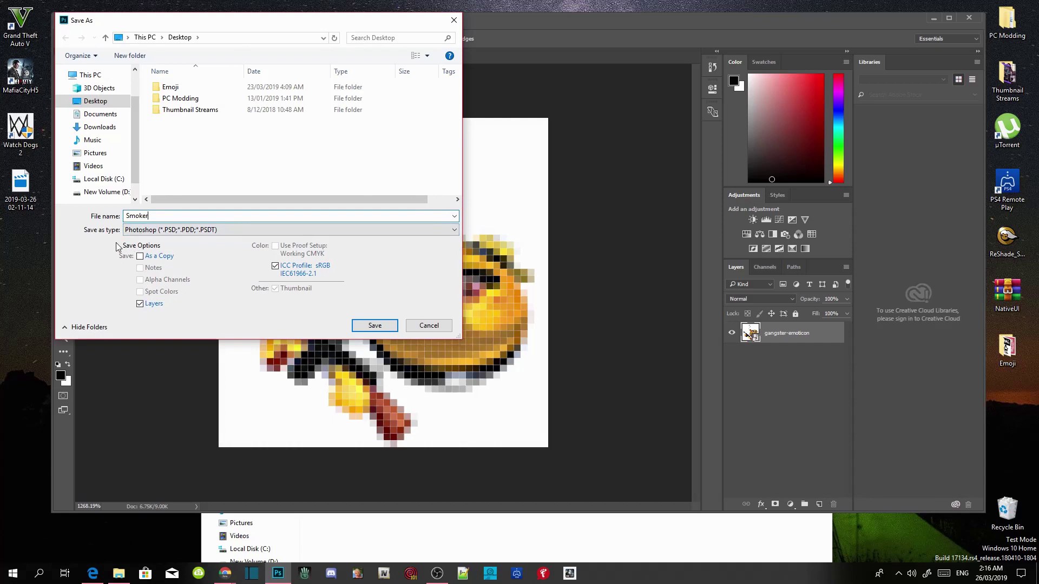
left_click(373, 230)
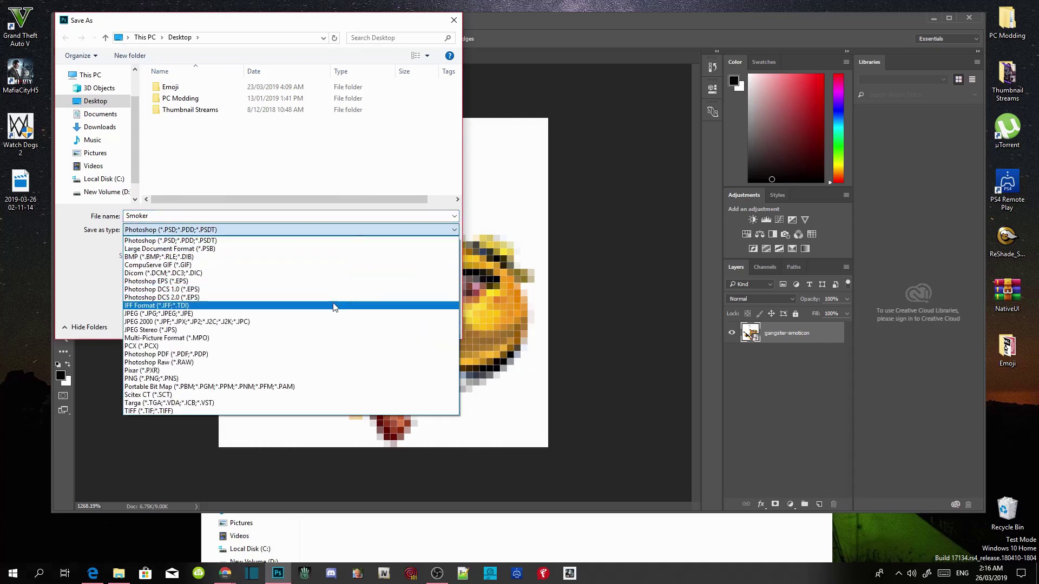
left_click(170, 380)
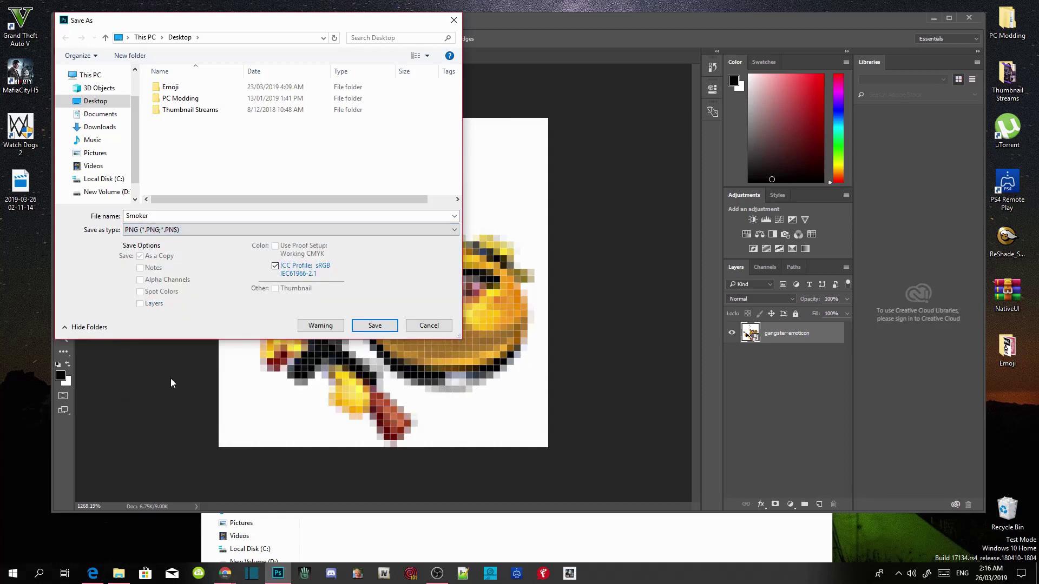
left_click(375, 326)
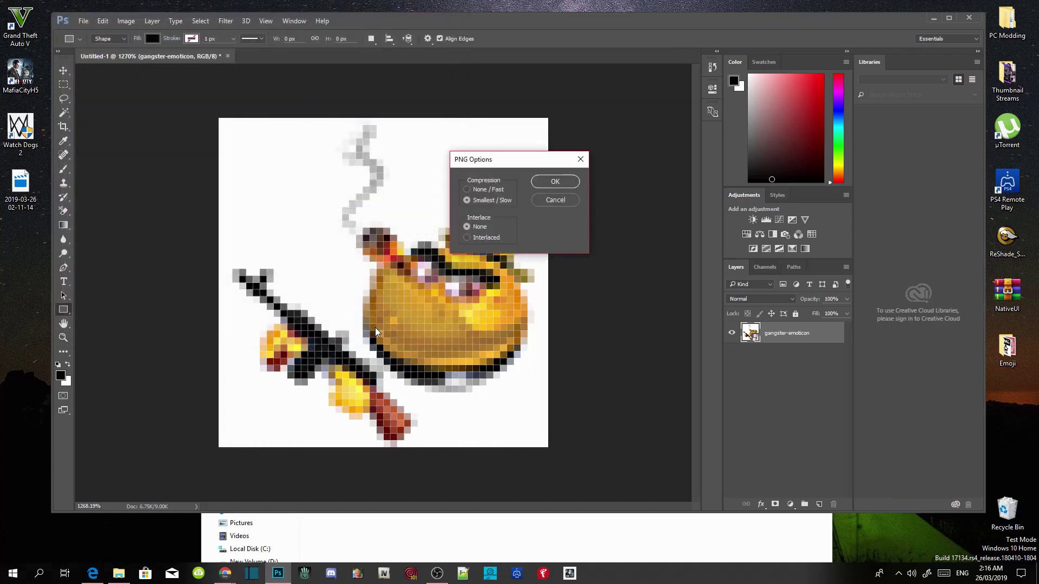
left_click(552, 180)
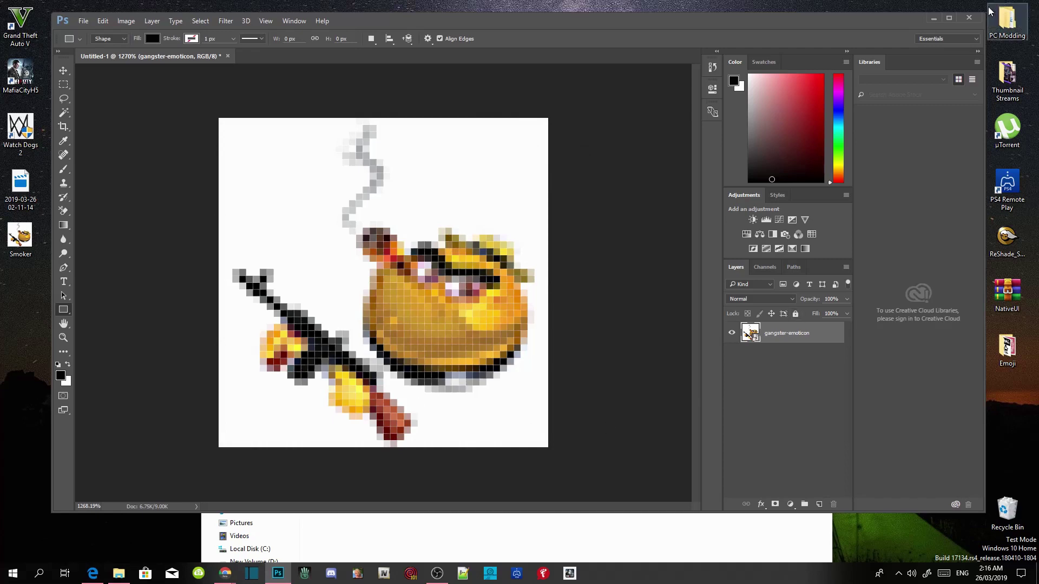
left_click(969, 18)
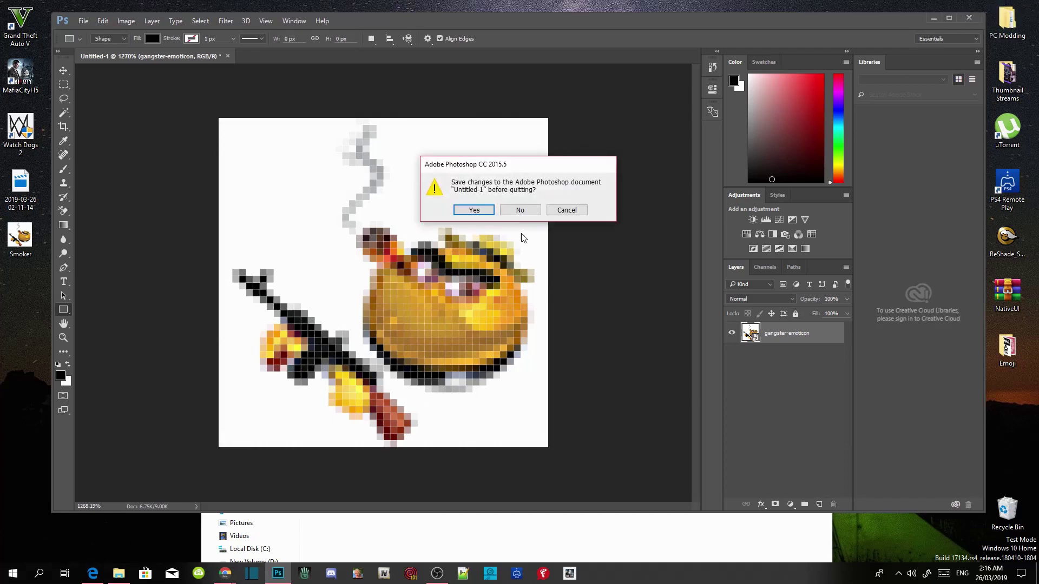
left_click(521, 211)
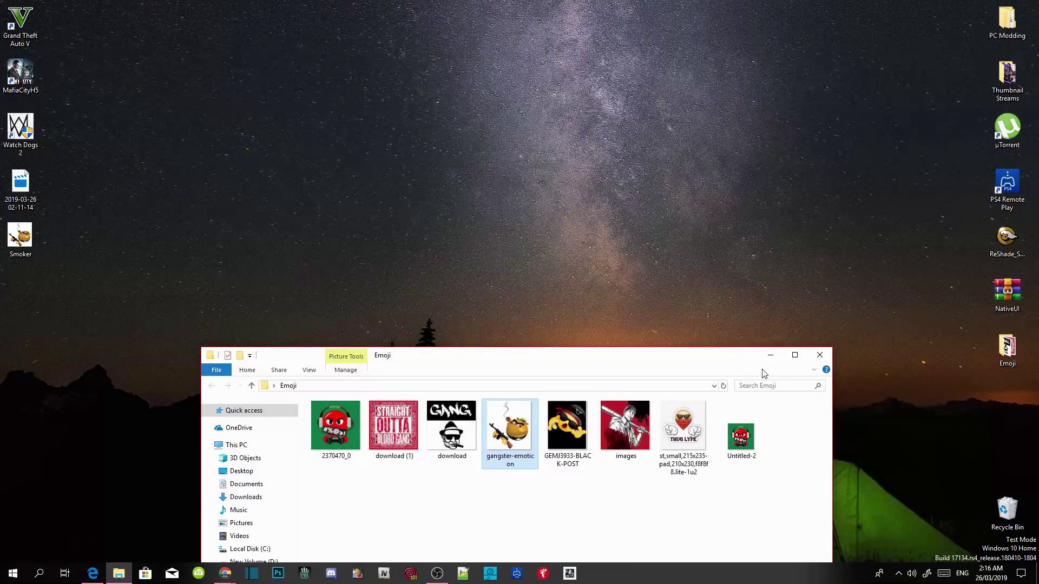
Close the Emoji folder window and preview the desktop Smoker.png in Photos, then close Photos.
left_click_drag(735, 362, 736, 74)
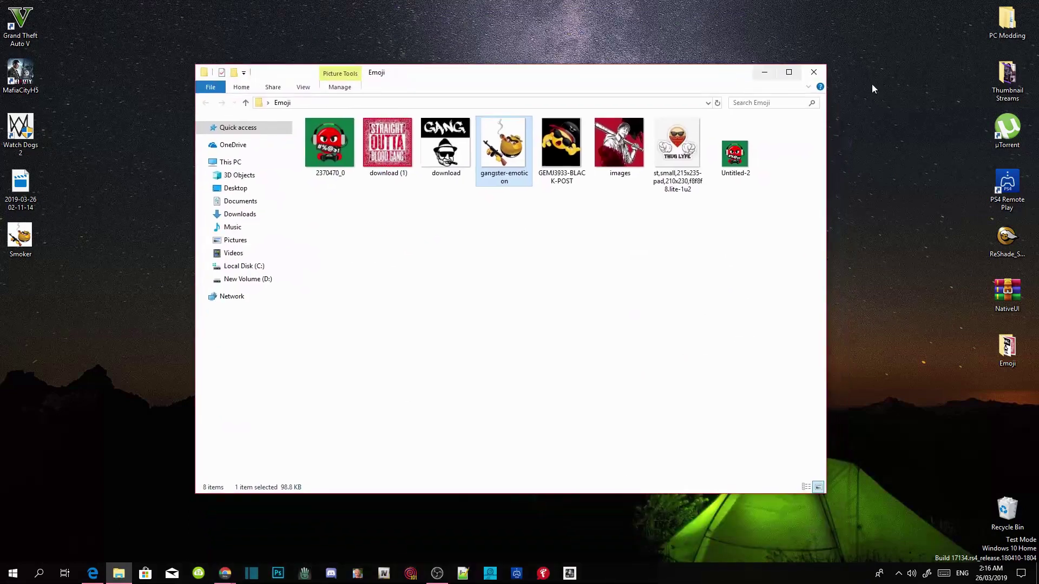
left_click(819, 74)
double_click(18, 238)
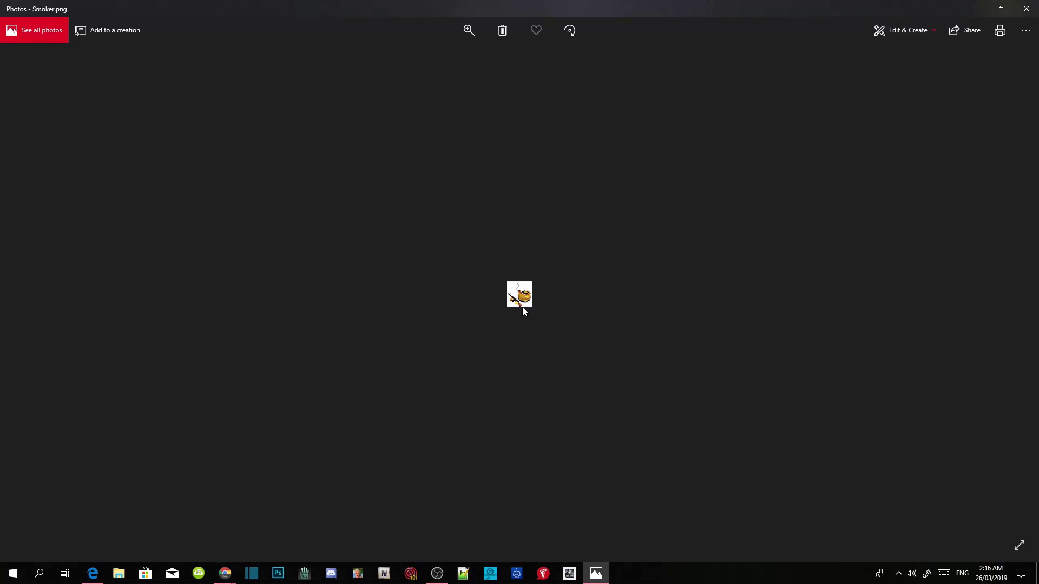
left_click(1027, 9)
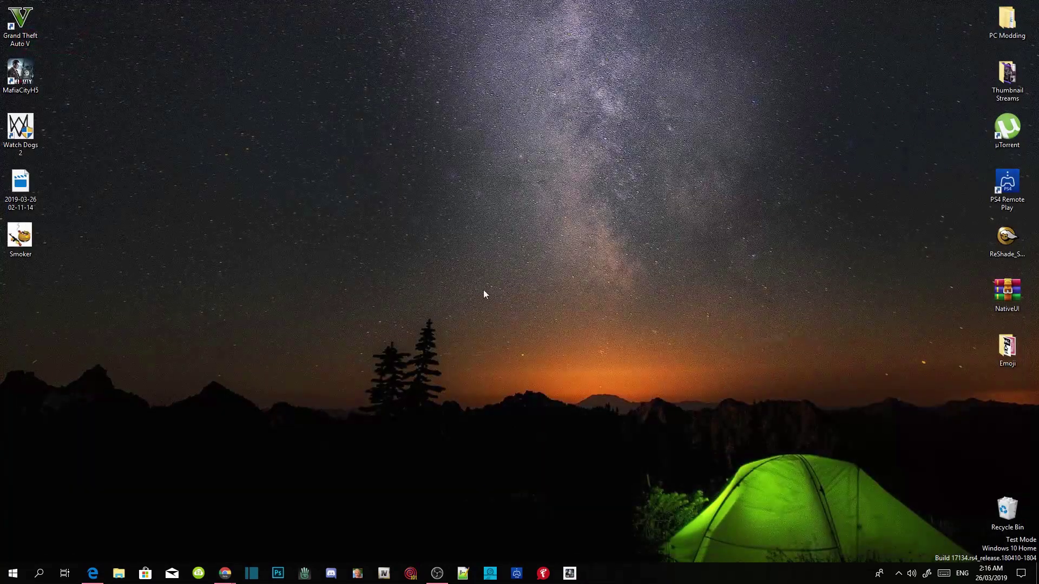
Bring Chrome forward and close the channel page and Channel Dashboard - YouTube Studio tabs.
mouse_move(225, 573)
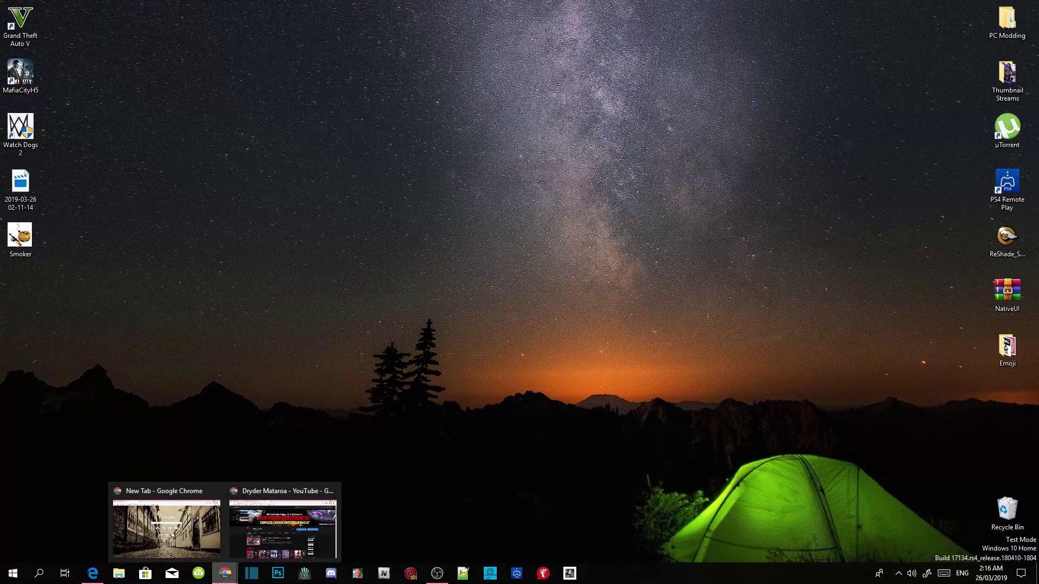
left_click(292, 528)
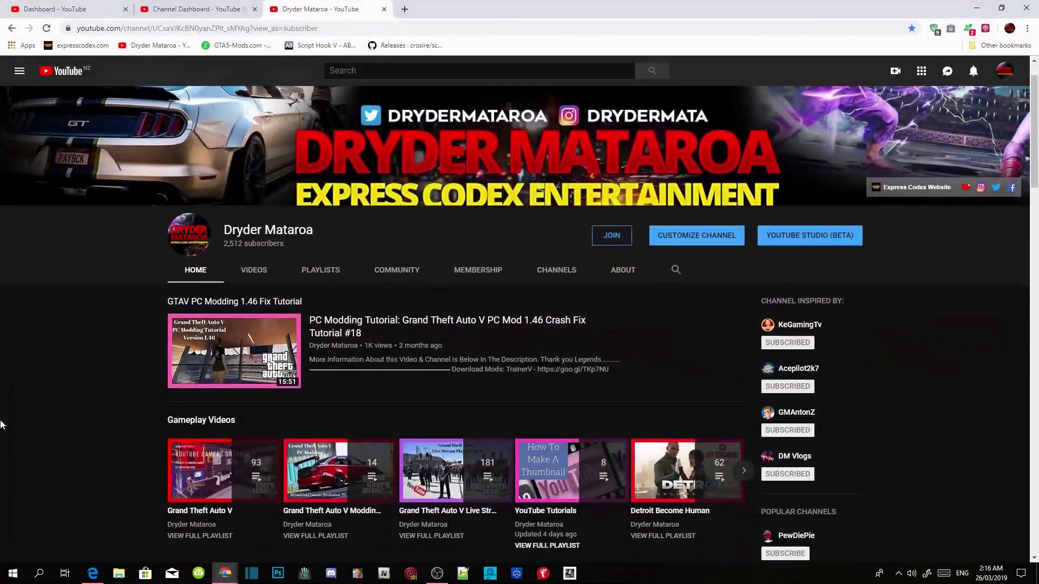
scroll(2, 425, "down", 1)
scroll(1, 423, "up", 2)
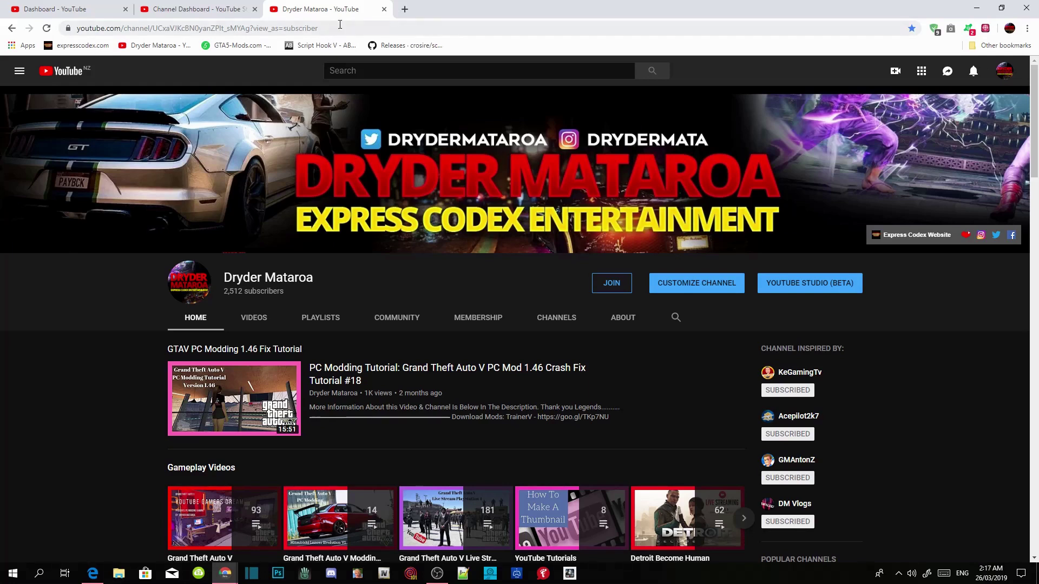
left_click(384, 10)
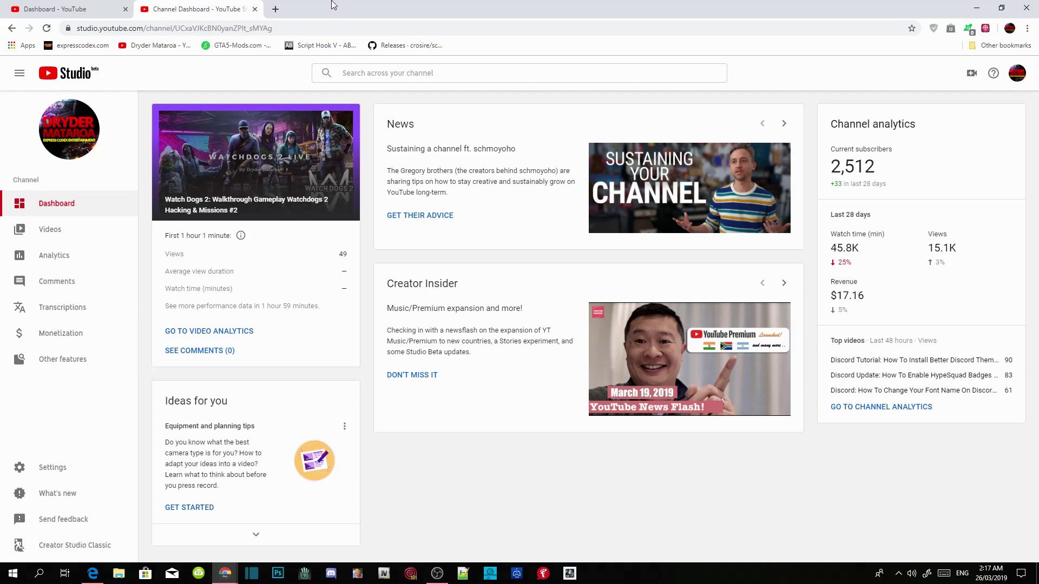
left_click(255, 9)
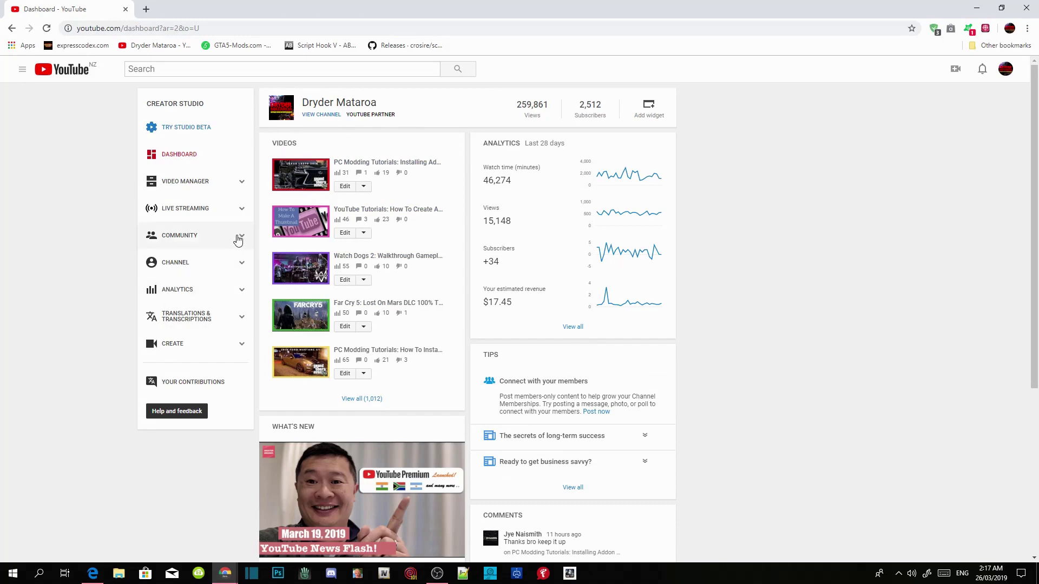
Go to COMMUNITY > Channel memberships > Custom emoji, showing three emoji and one free slot.
left_click(189, 239)
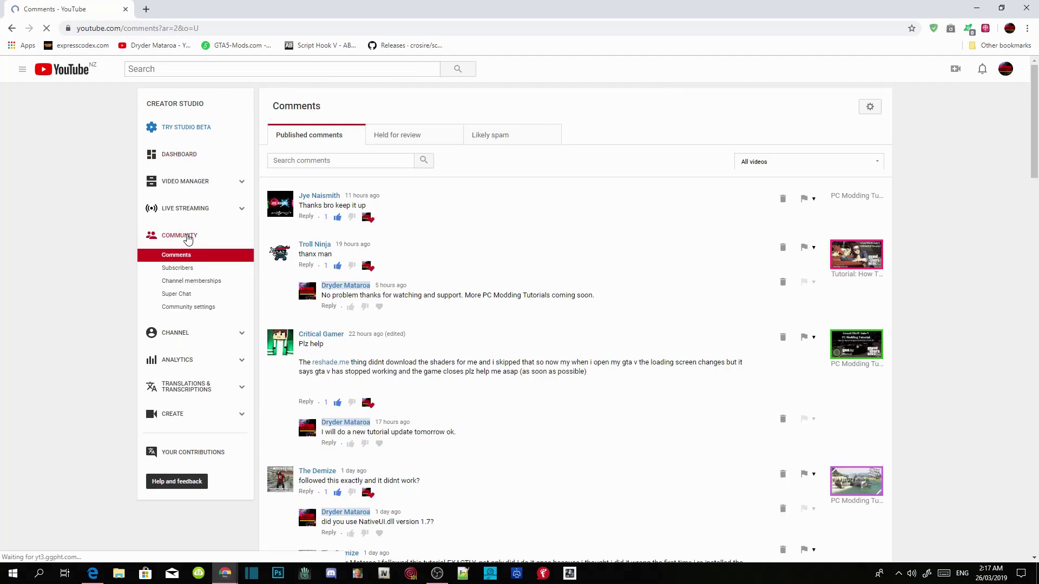
left_click(186, 286)
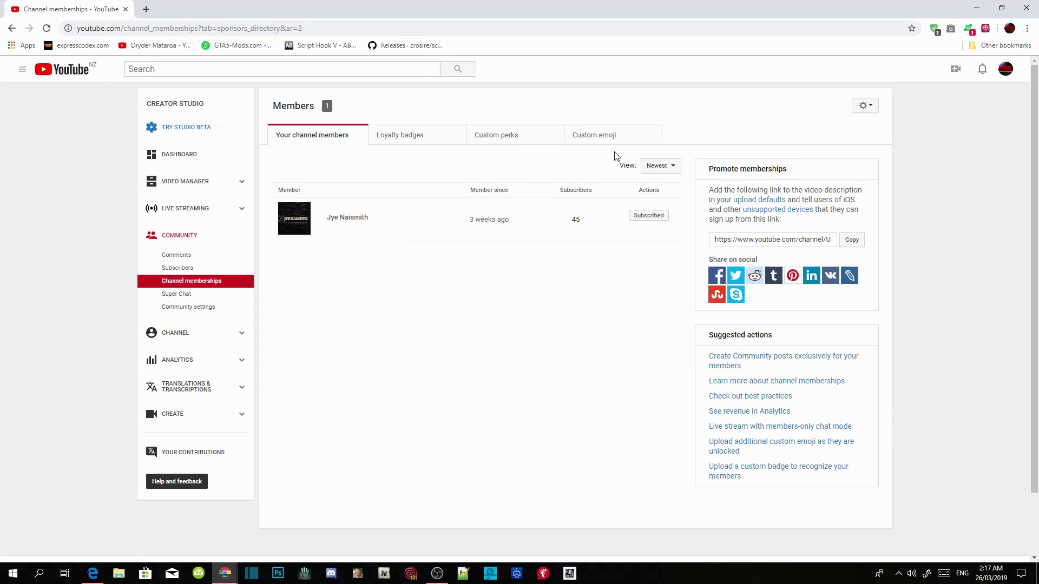
left_click(601, 138)
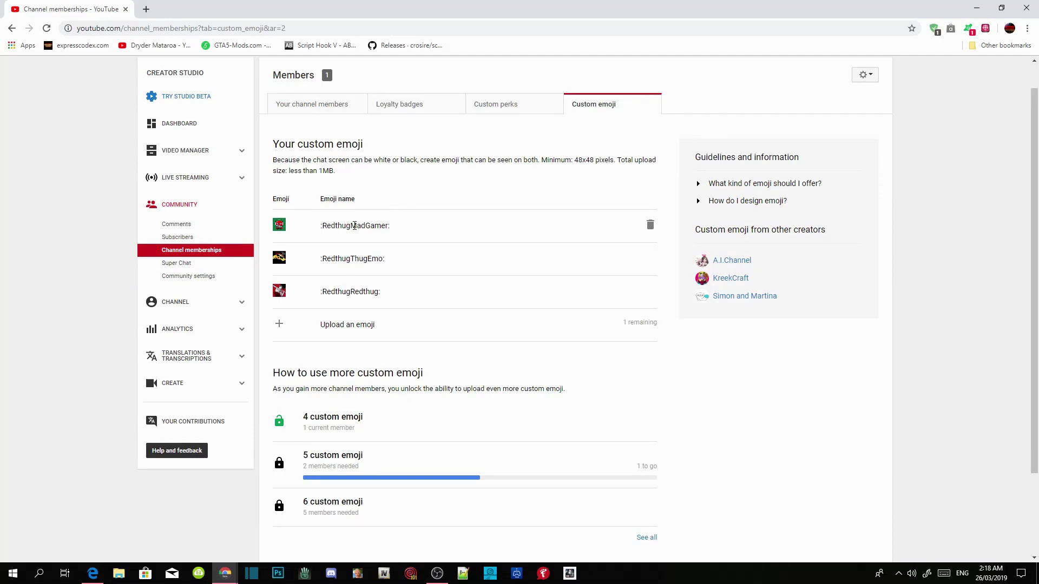
scroll(303, 271, "down", 1)
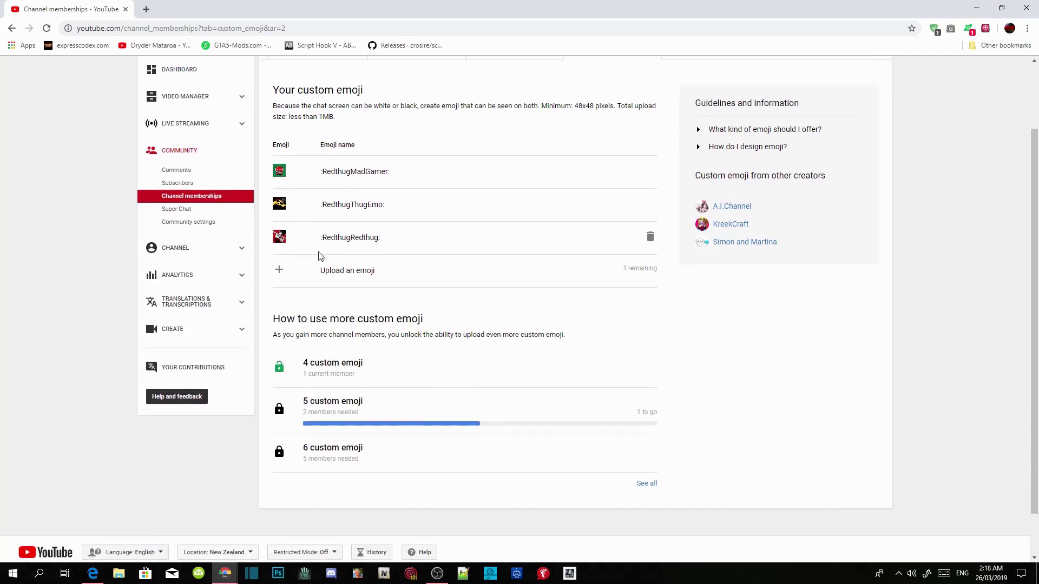
Upload the Smoker PNG from the Desktop as a new custom emoji.
left_click(300, 279)
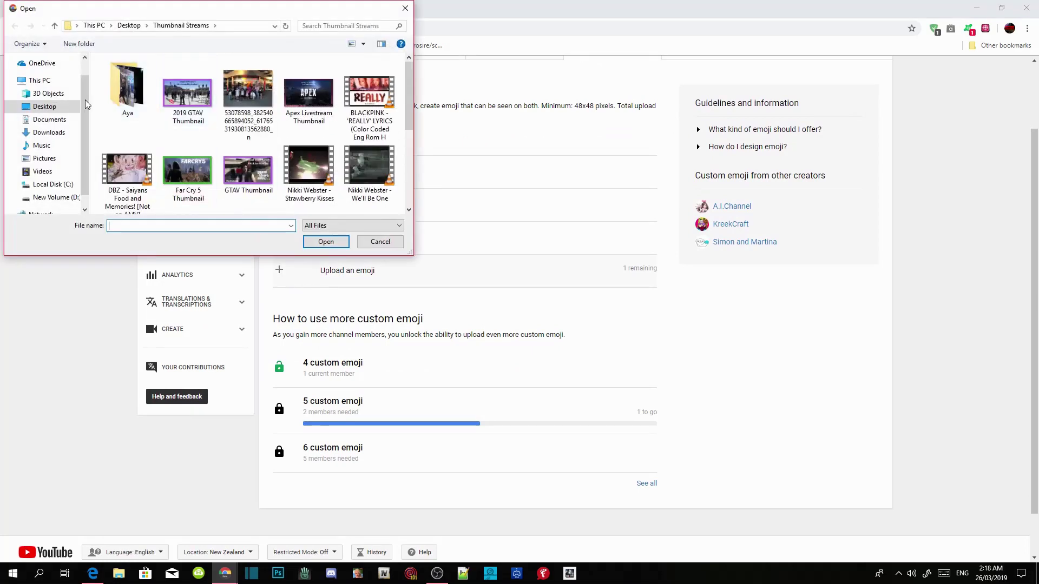
left_click(48, 107)
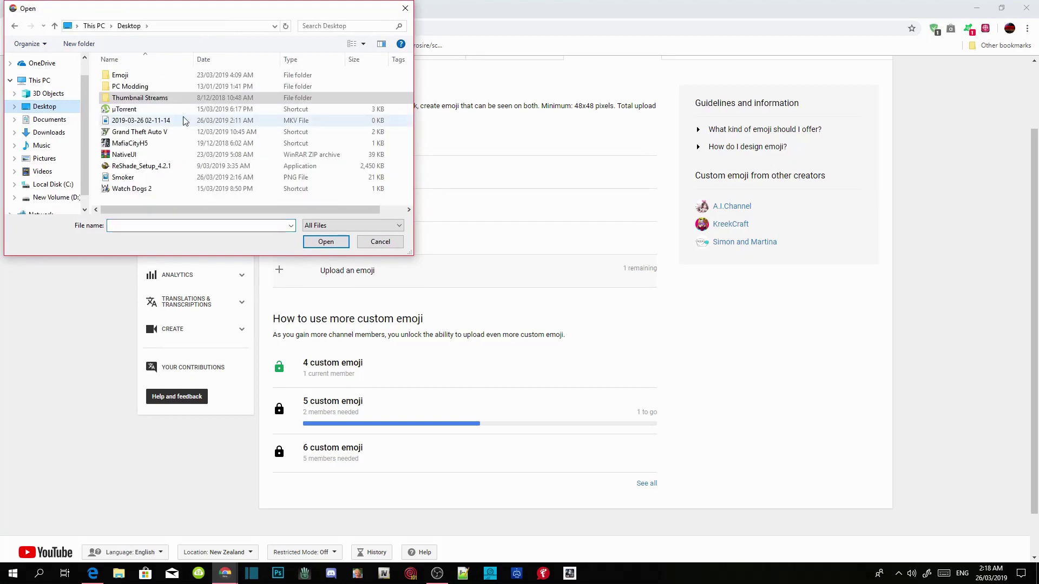
left_click(136, 177)
left_click(325, 241)
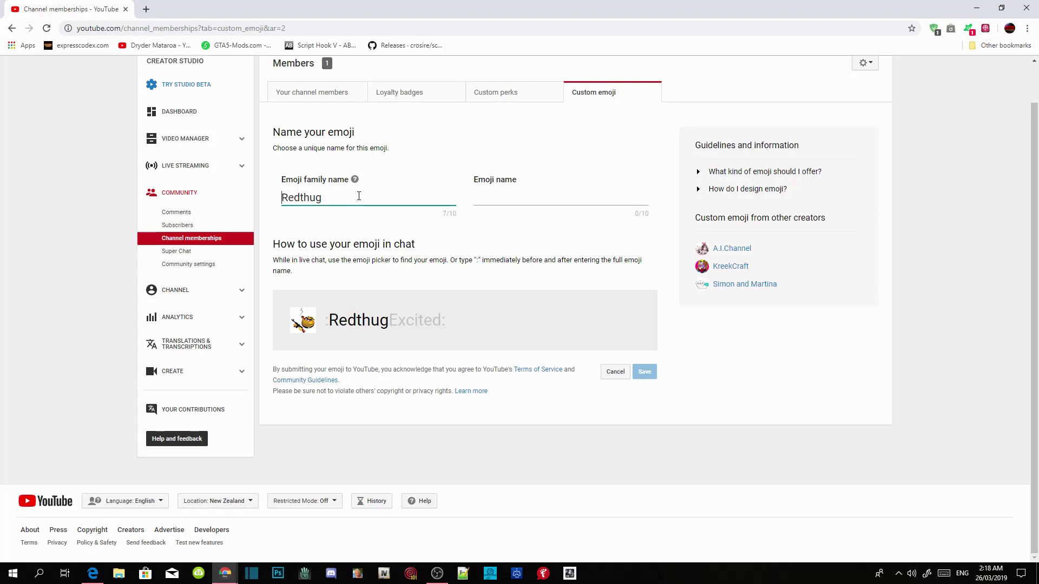
Set emoji family name 'smoker' and emoji name 'head', then save it as :smokerHead:.
left_click_drag(321, 205, 285, 204)
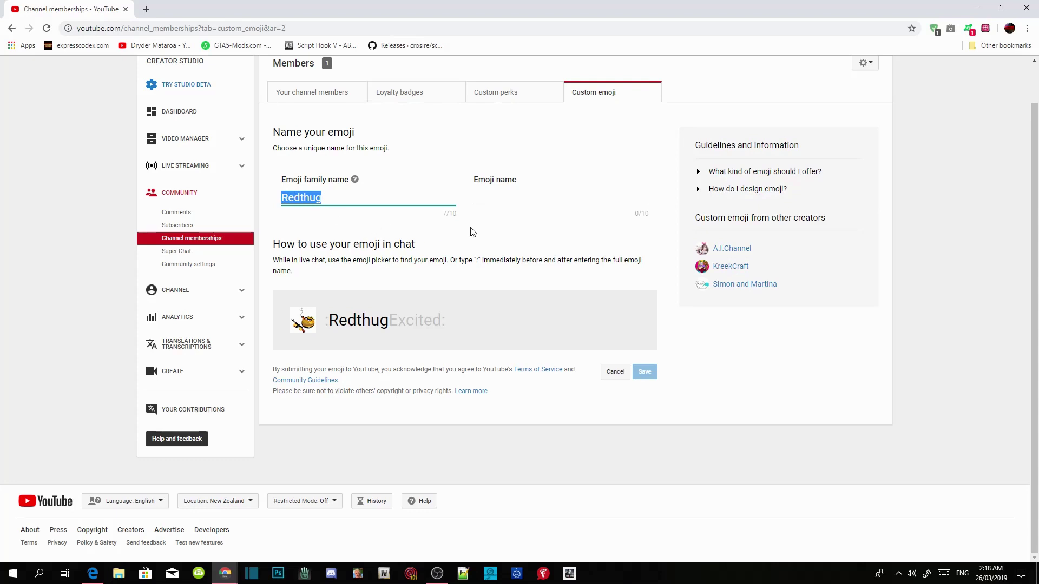
type("smoker")
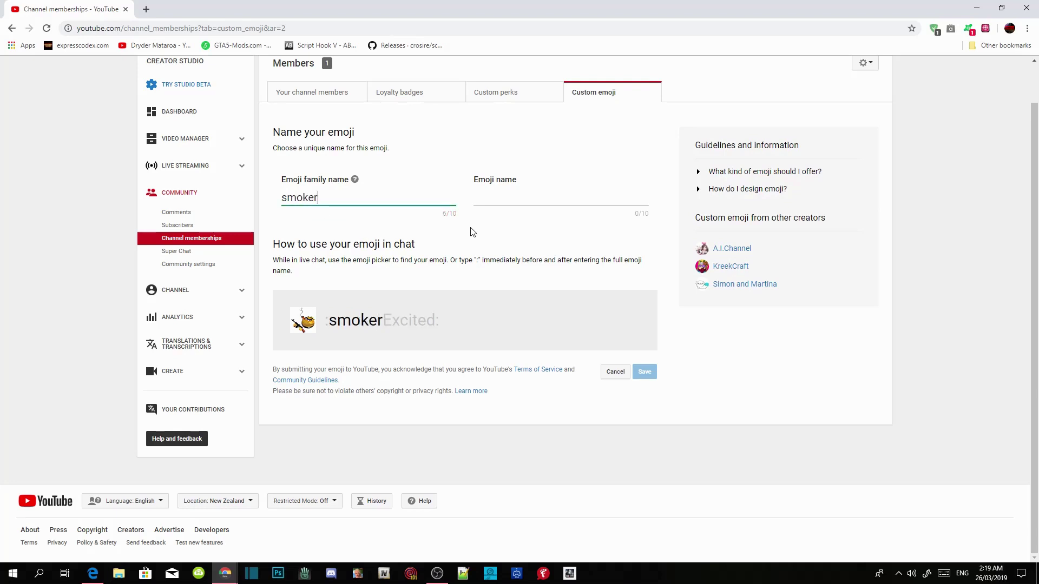
left_click(487, 198)
type("head")
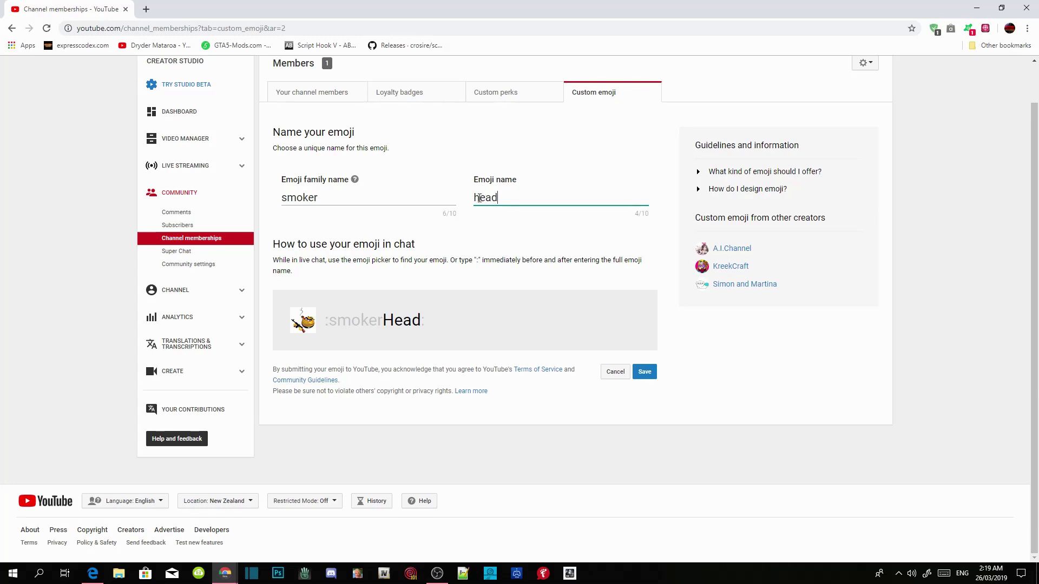
left_click(645, 372)
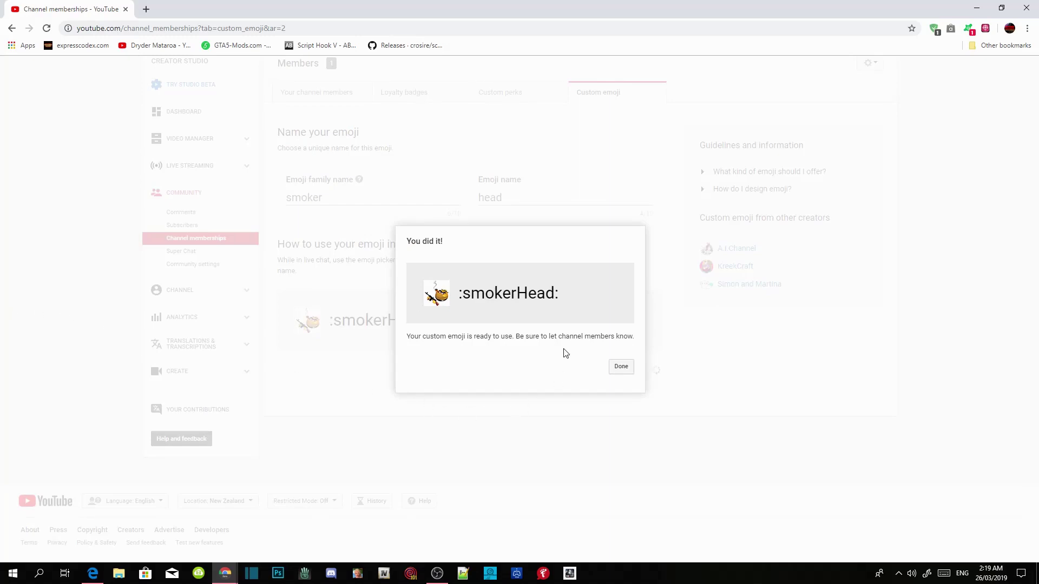
Close the 'You did it!' message and highlight :smokerHead: in the Custom emoji list.
left_click_drag(558, 301, 511, 298)
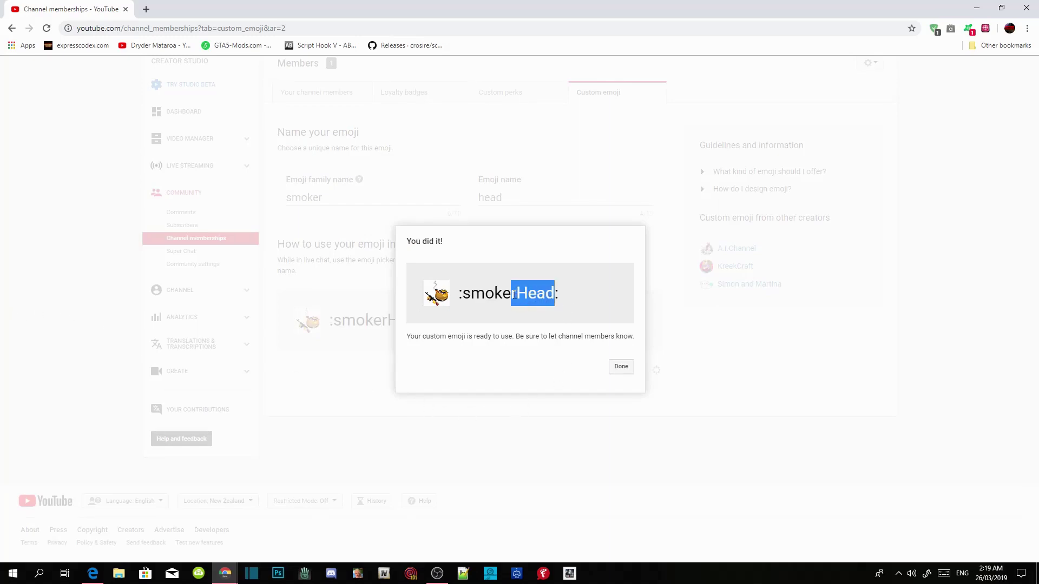
left_click(621, 367)
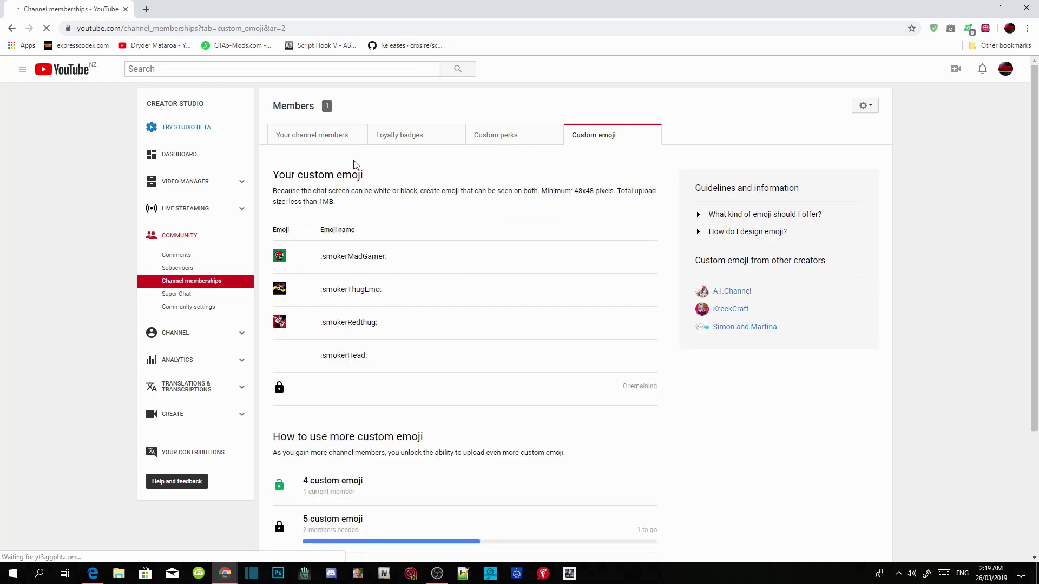
left_click_drag(369, 359, 350, 368)
left_click_drag(336, 368, 323, 368)
Scroll through the custom emoji list, then go to the Live Streaming dashboard.
scroll(22, 275, "down", 1)
scroll(24, 275, "down", 1)
scroll(120, 290, "up", 2)
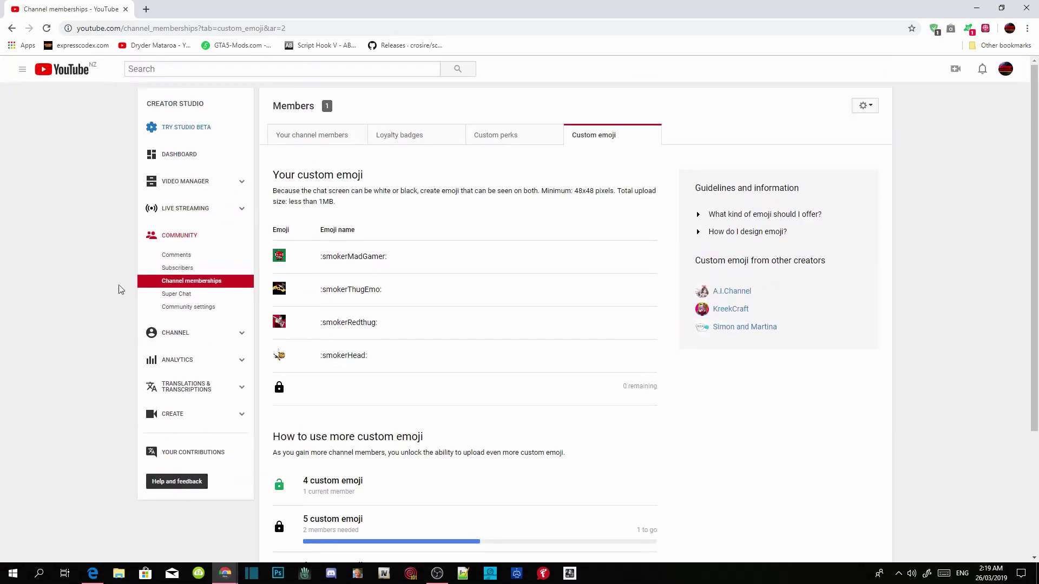
scroll(178, 266, "down", 3)
scroll(178, 266, "up", 3)
left_click(189, 210)
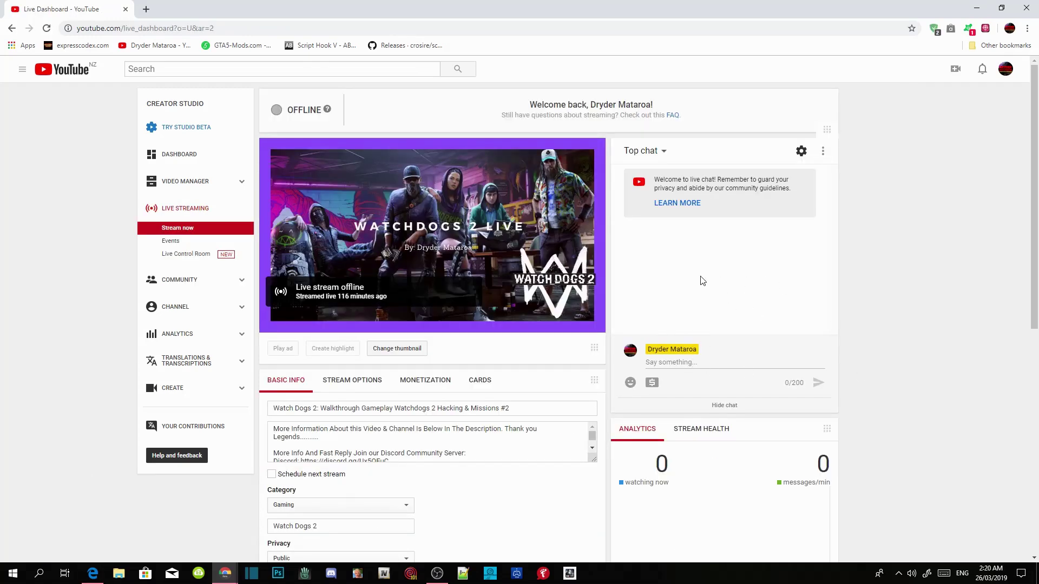
Paste and send the smoker emoji twice in live chat, then minimise Chrome.
left_click(679, 363)
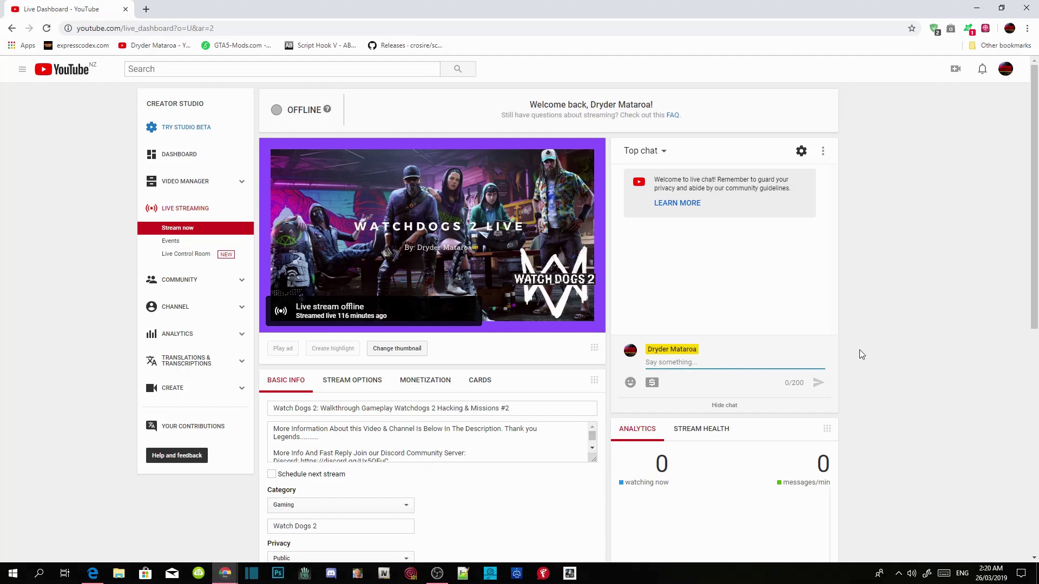
key("ctrl+v")
key("Return")
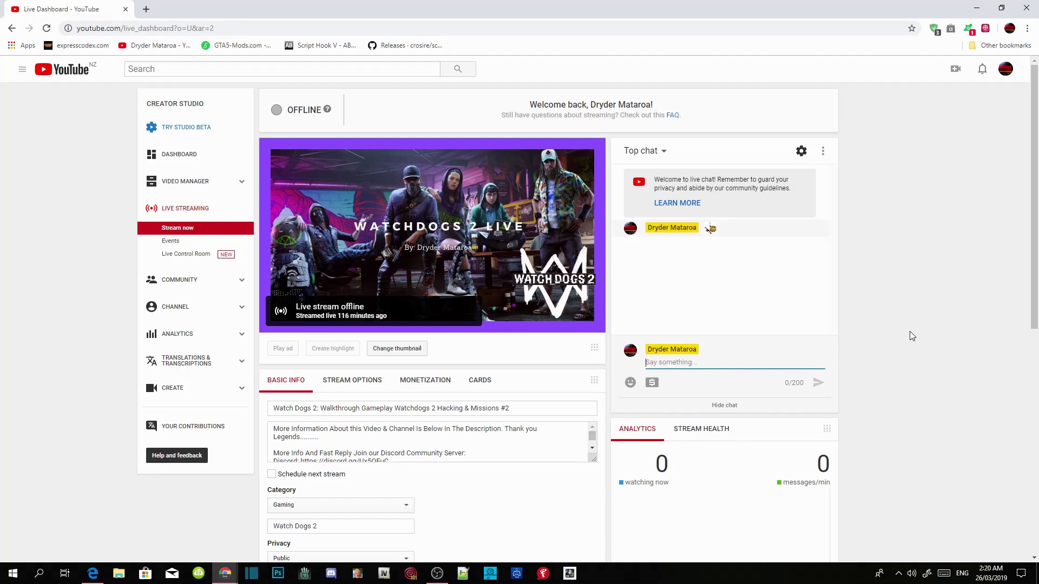
key("ctrl+v")
key("Return")
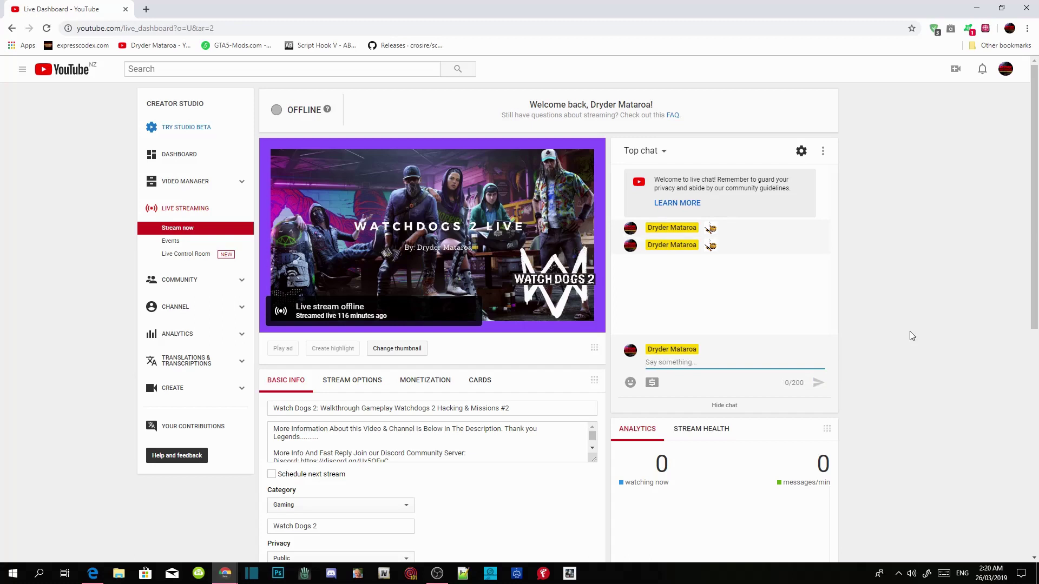
mouse_move(708, 250)
left_click(979, 6)
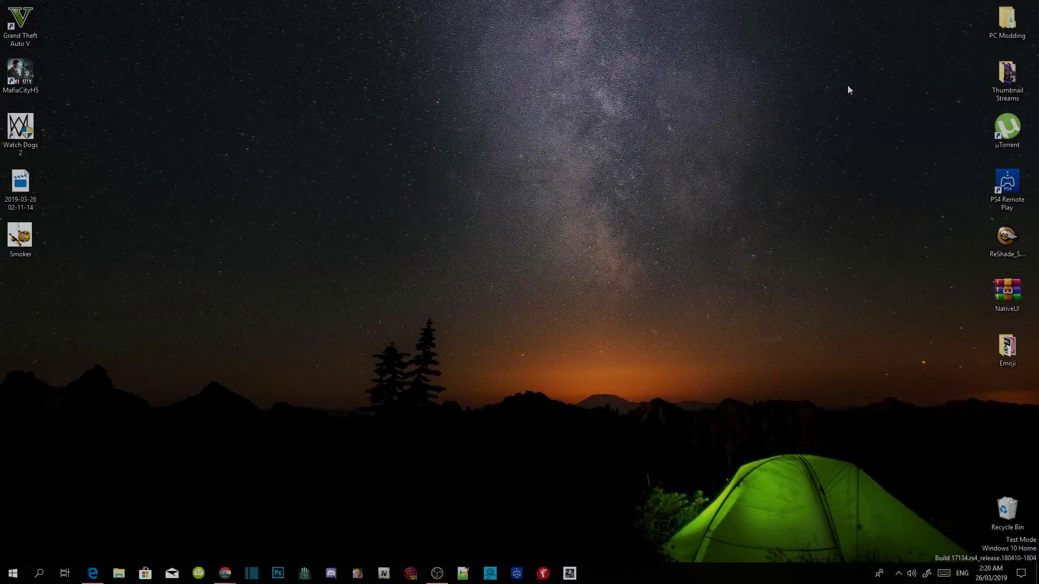